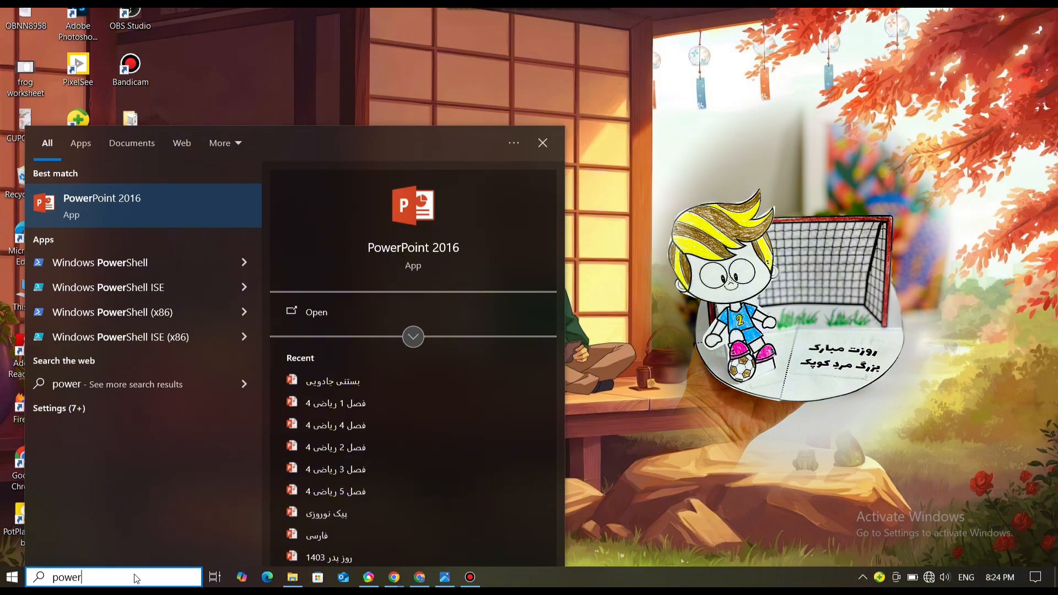
Step: Open PowerPoint 2016 and delete the title and subtitle placeholders from the first slide
text(oint)
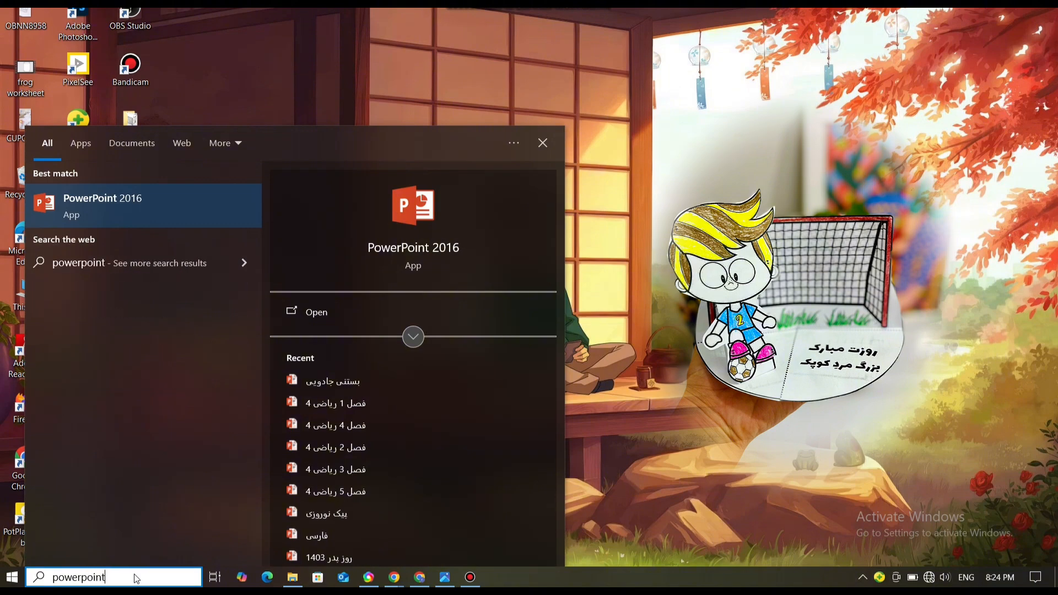
click(147, 216)
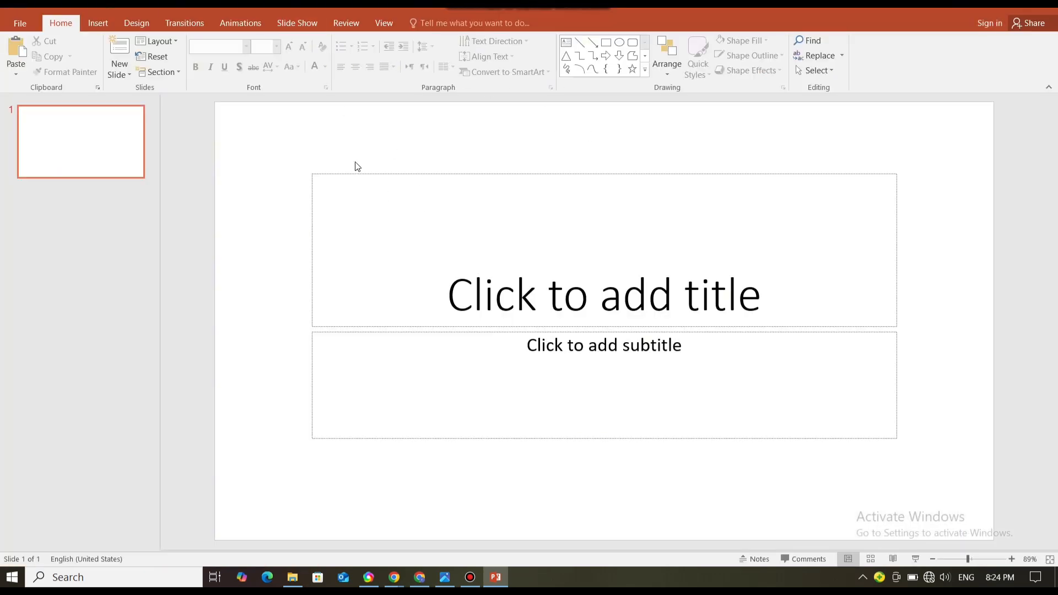
key(ctrl+a)
key(Delete)
Step: Set the slide size to A4 Paper (210x297 mm) in portrait orientation, maximizing the content to the new size
click(98, 23)
click(138, 22)
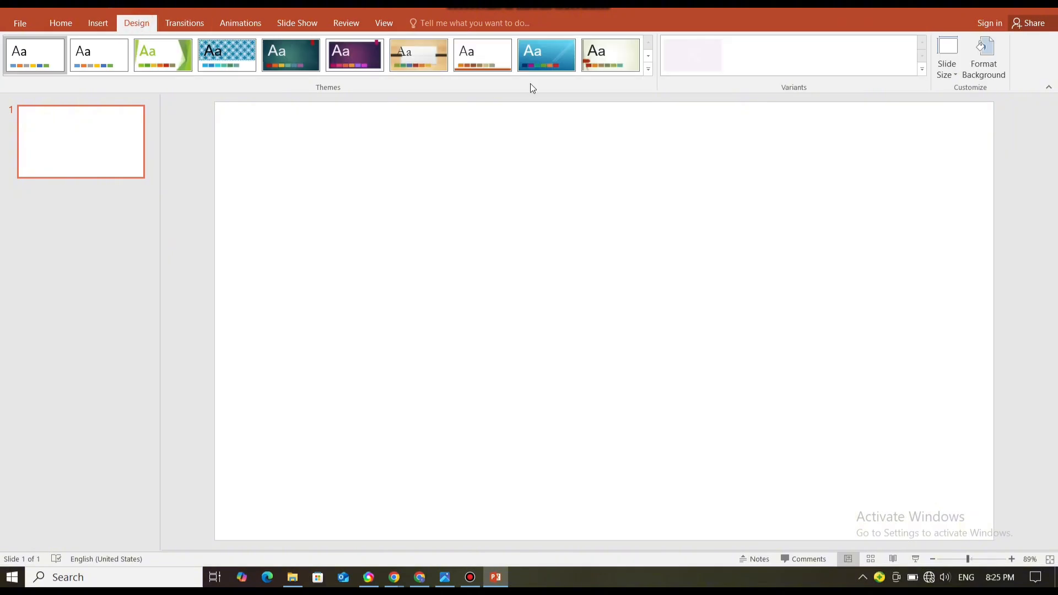
click(946, 74)
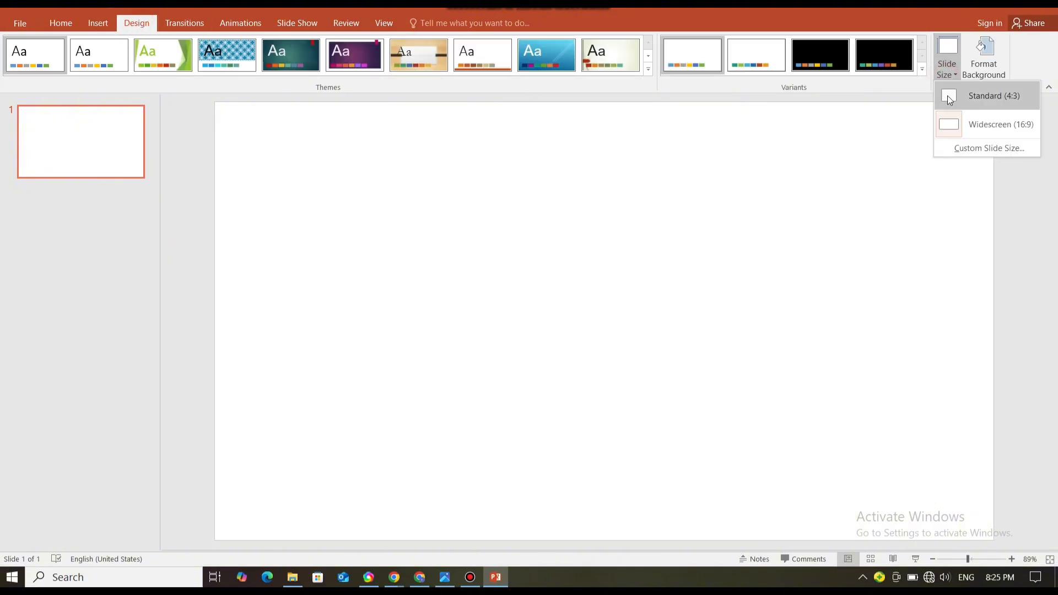
click(967, 149)
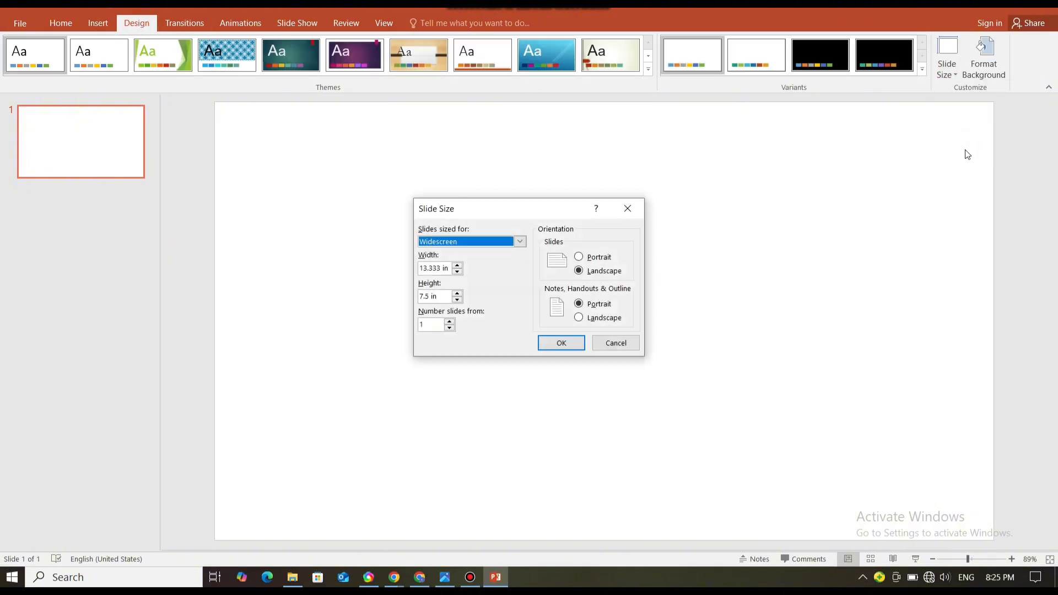
click(520, 241)
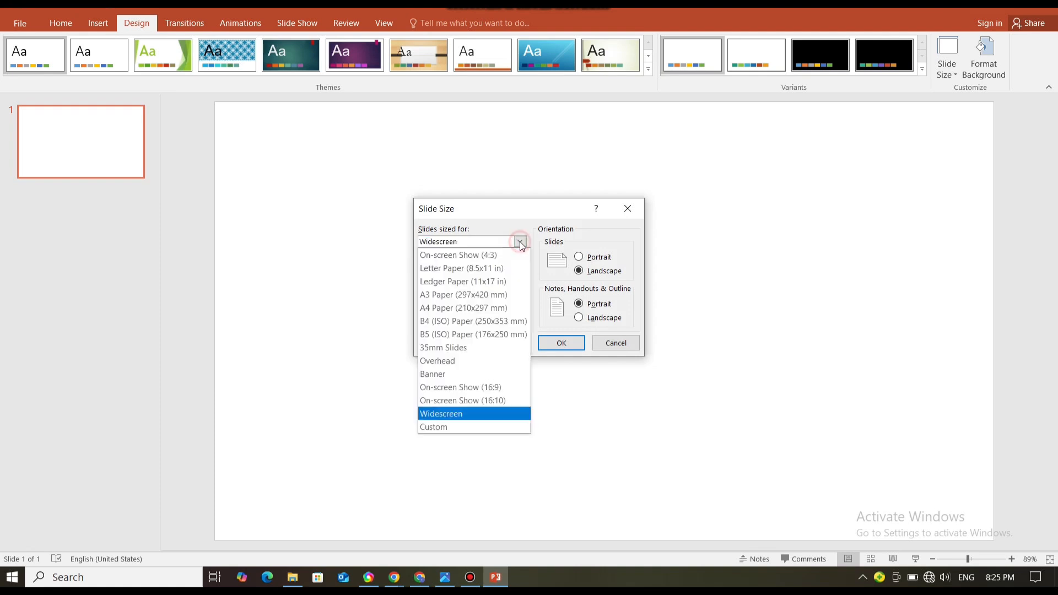
click(468, 310)
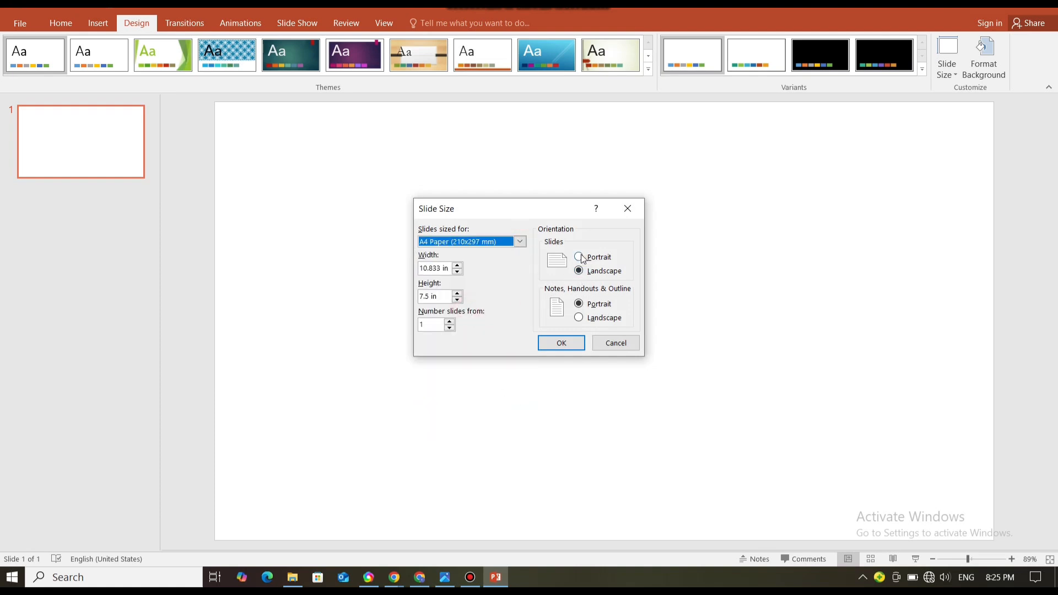
click(580, 258)
click(563, 344)
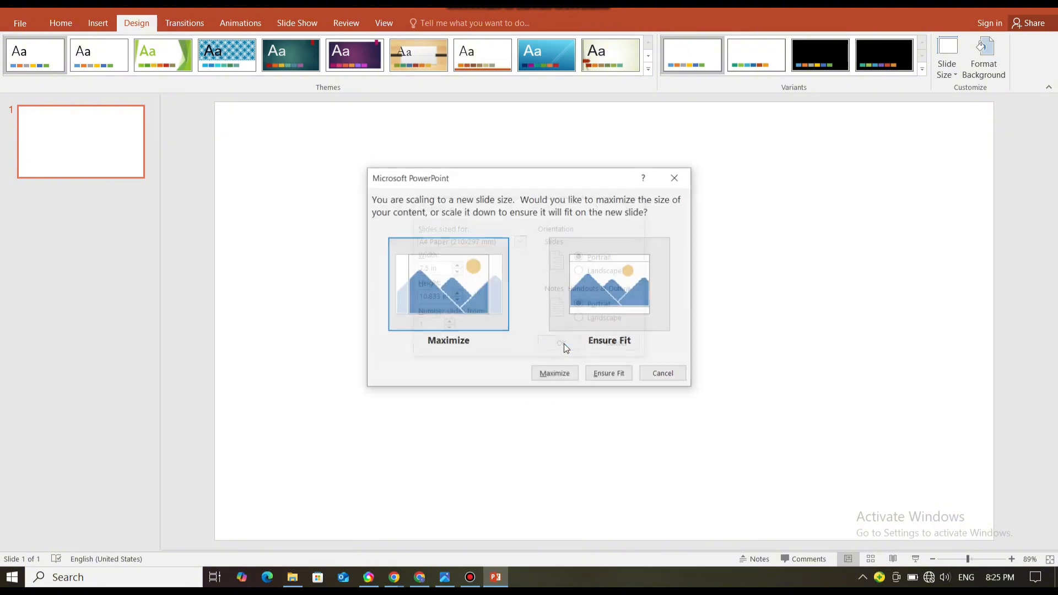
click(555, 373)
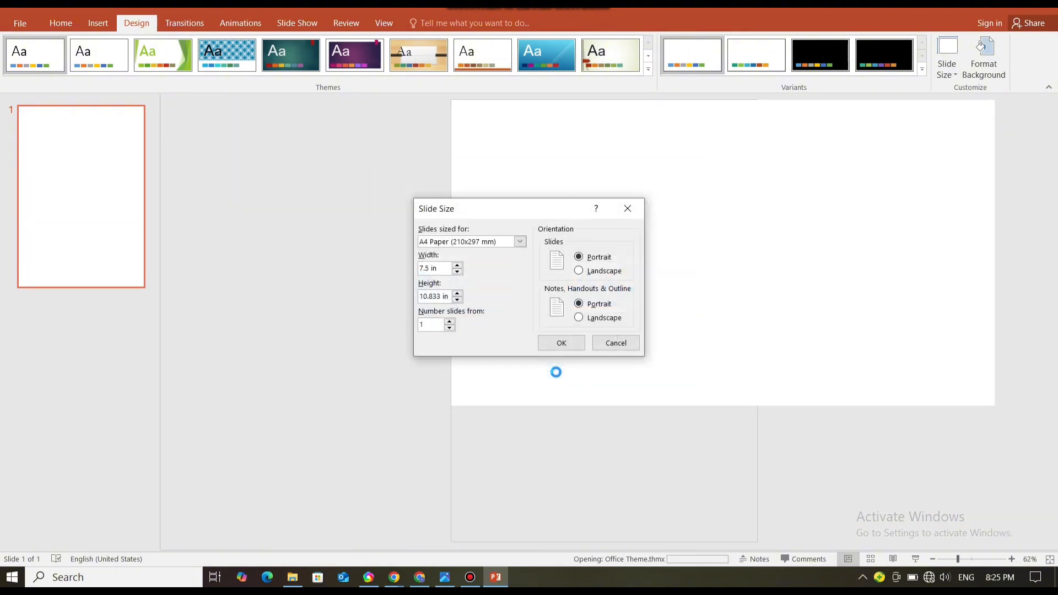
Step: Add the Simple Border_9 picture from New folder (2) and stretch it to the slide's full height, 10.83"
click(293, 577)
click(246, 432)
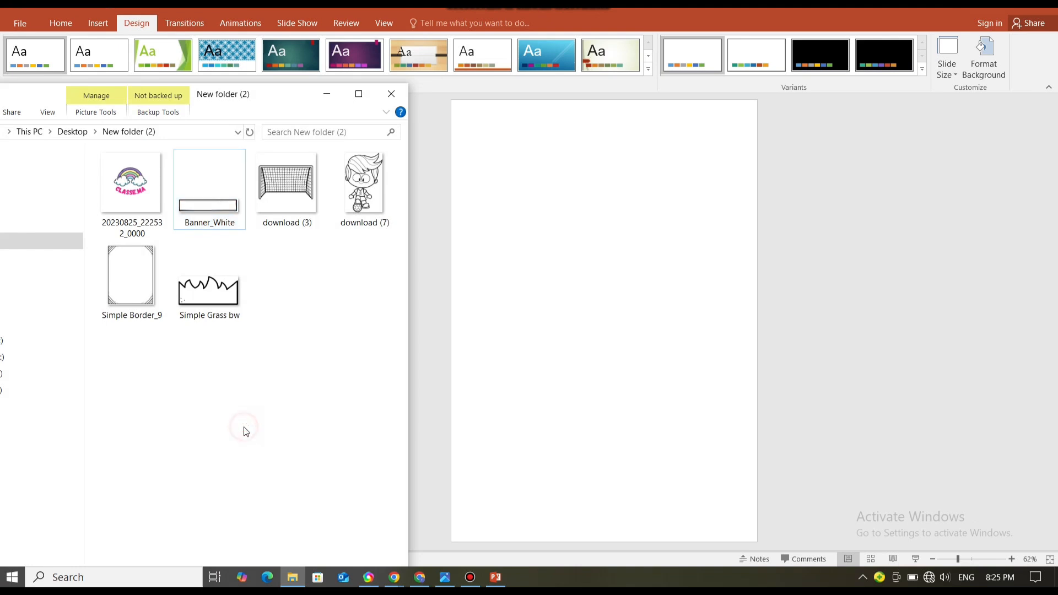
click(139, 290)
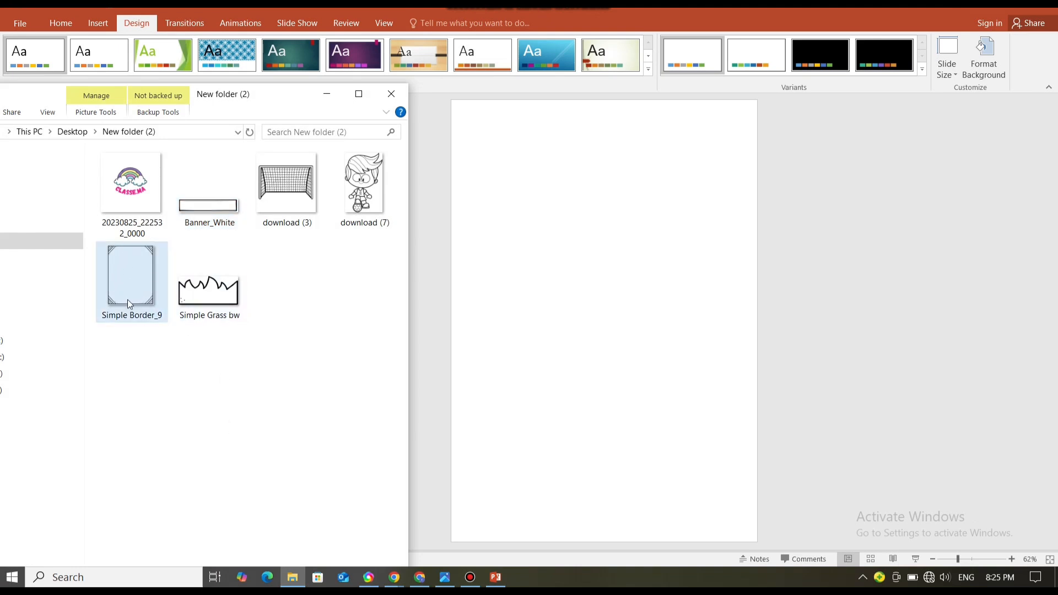
drag(128, 280, 553, 316)
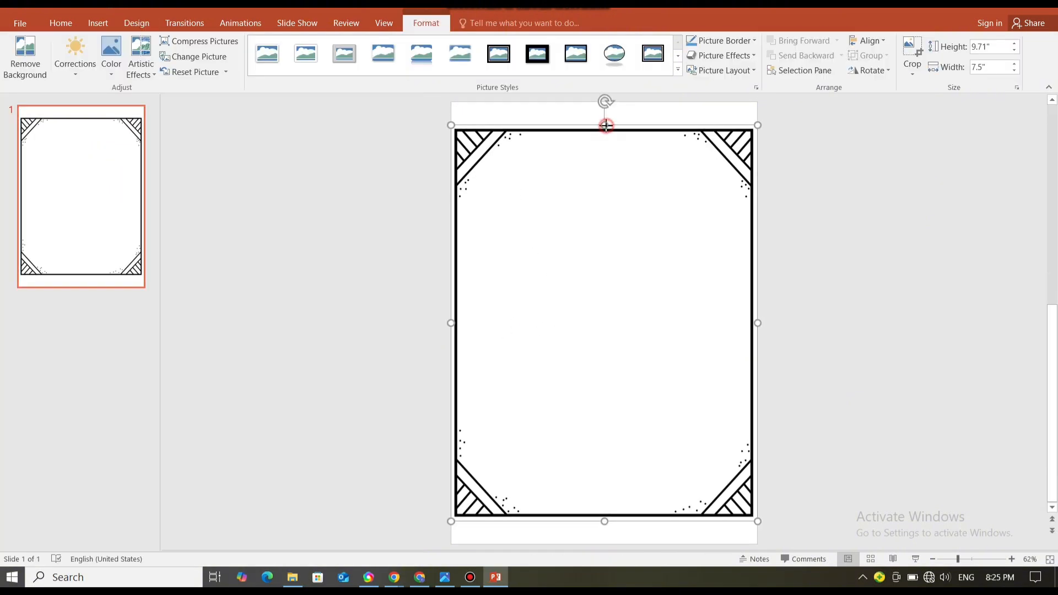
drag(605, 126, 604, 102)
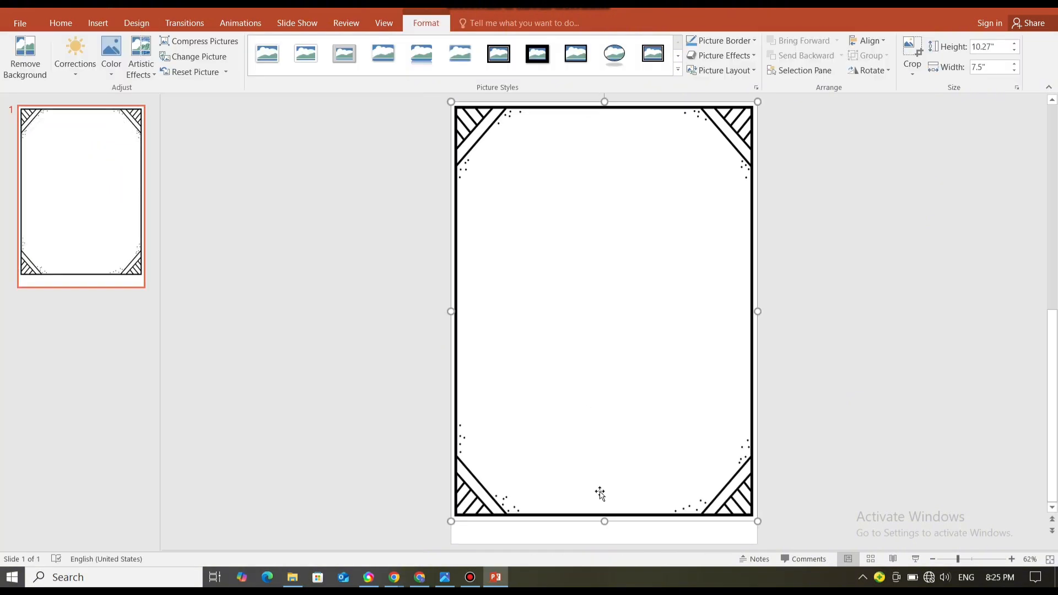
drag(604, 520, 605, 543)
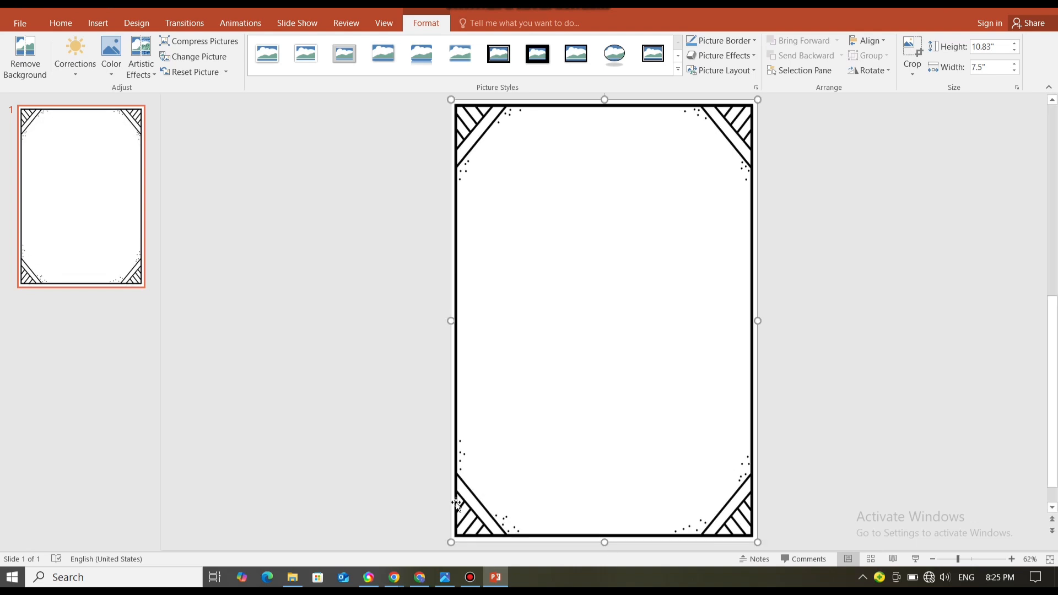
Step: Add the Banner_White picture, shrink it to about 5.03" wide and centre it inside the border's upper edge
click(292, 577)
click(309, 289)
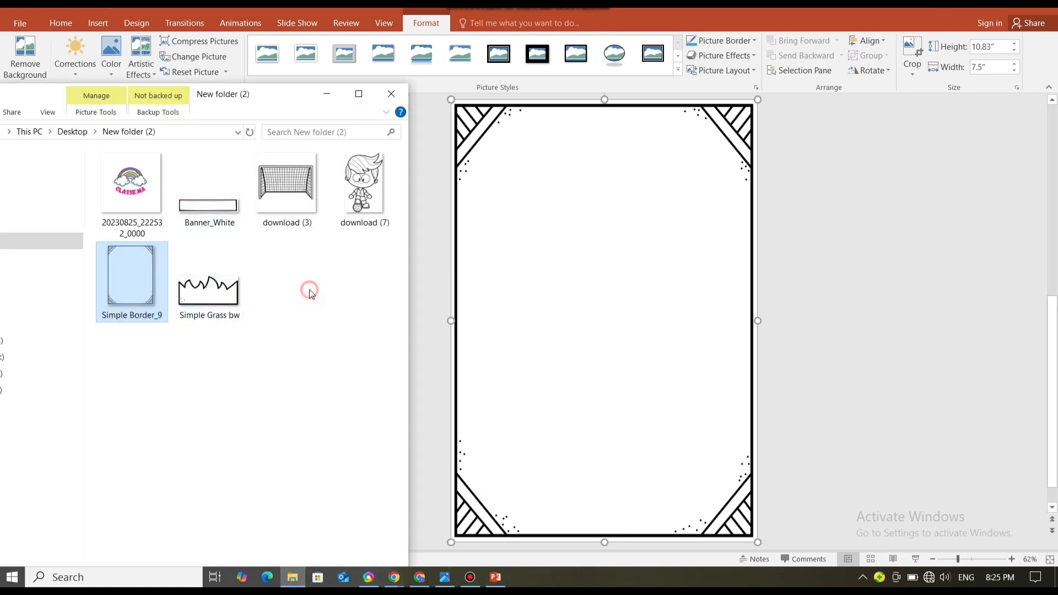
click(207, 191)
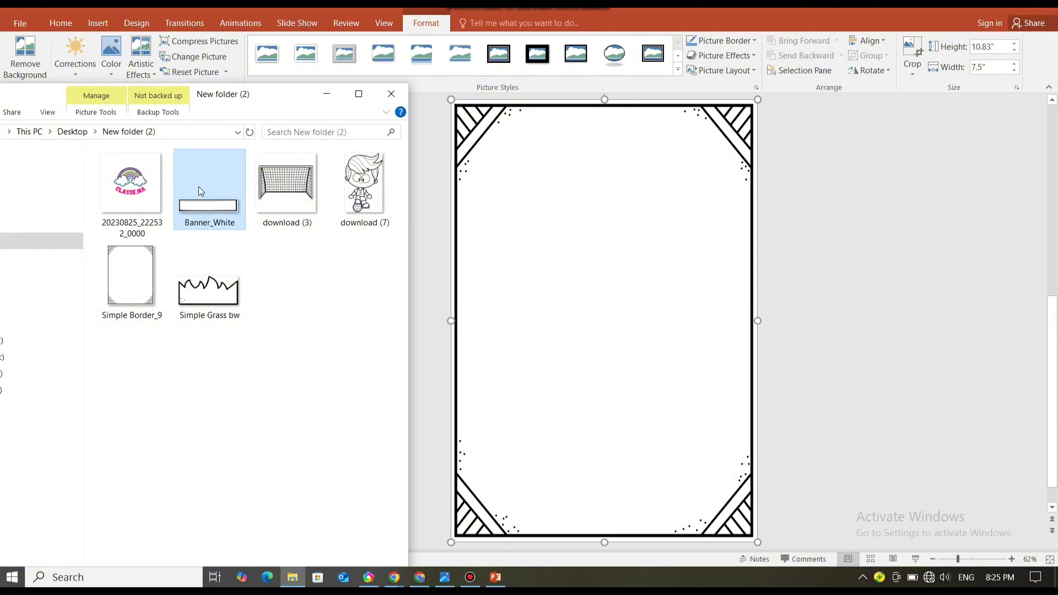
drag(200, 190, 572, 315)
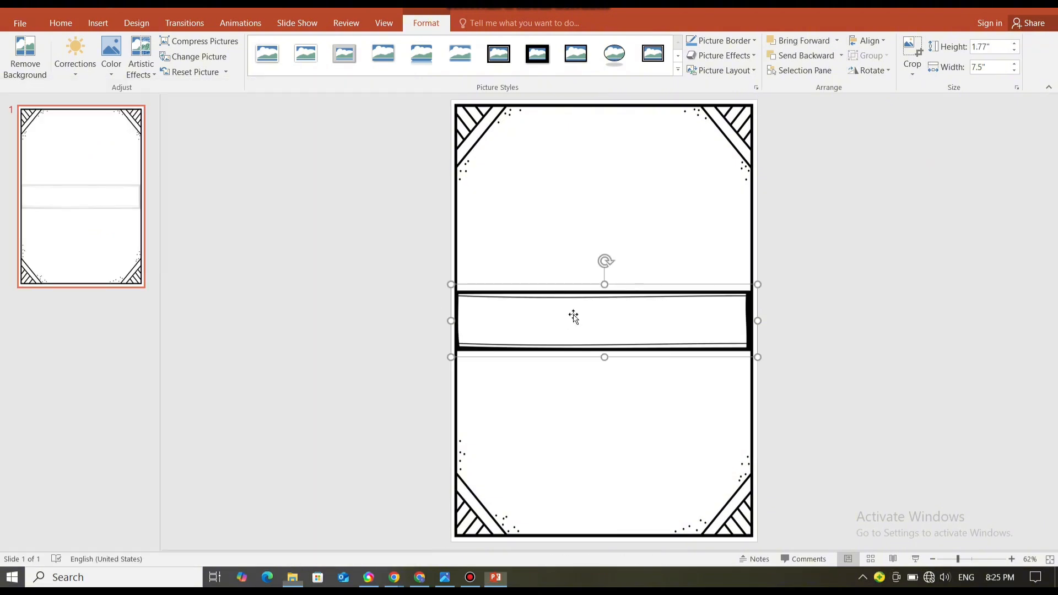
drag(758, 357, 657, 333)
drag(589, 303, 639, 131)
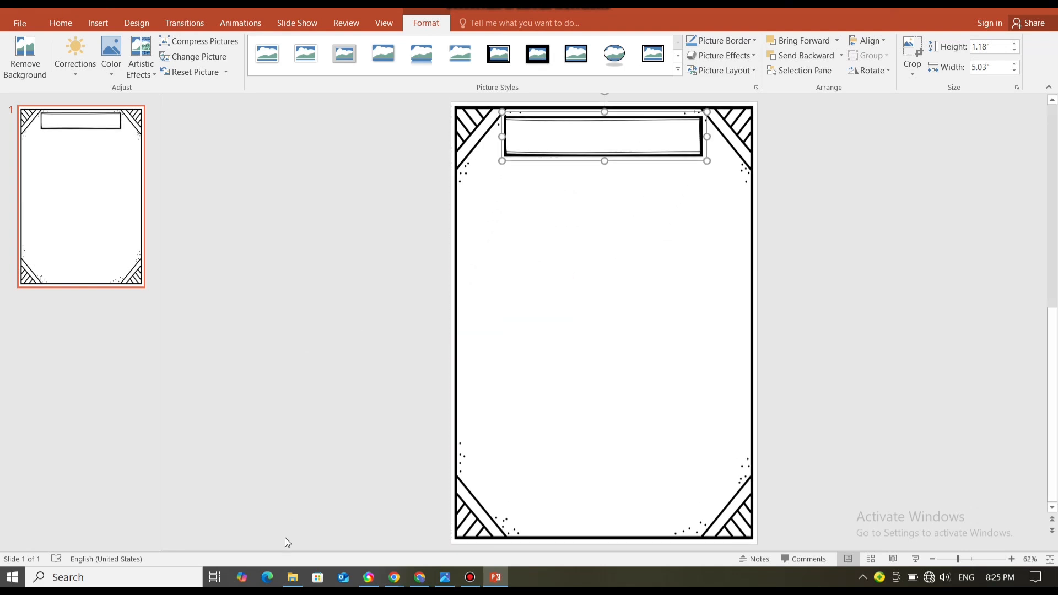
Step: Add the rainbow logo picture 20230825_222532_0000 from New folder (2) to the slide
click(293, 577)
click(136, 182)
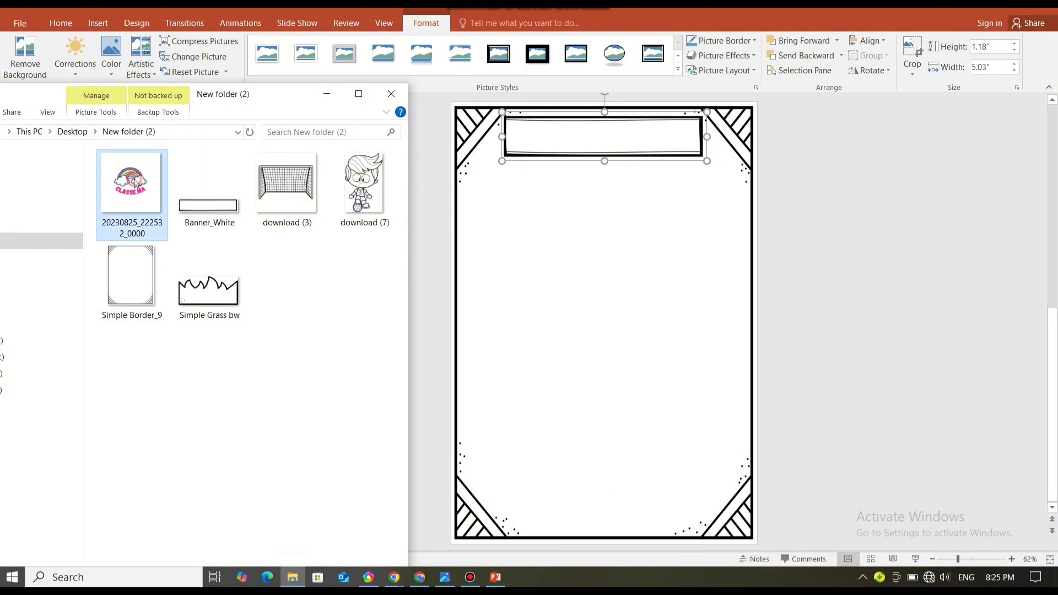
drag(136, 182, 617, 326)
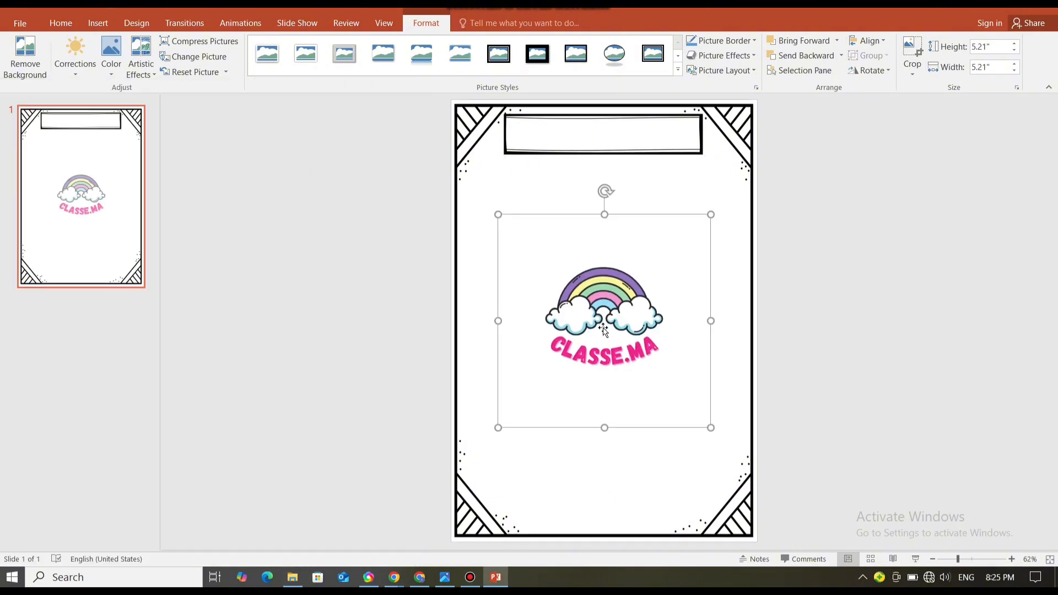
Step: Crop the blank margins off all four sides of the rainbow logo, leaving about 2.49" by 3.01"
right_click(607, 284)
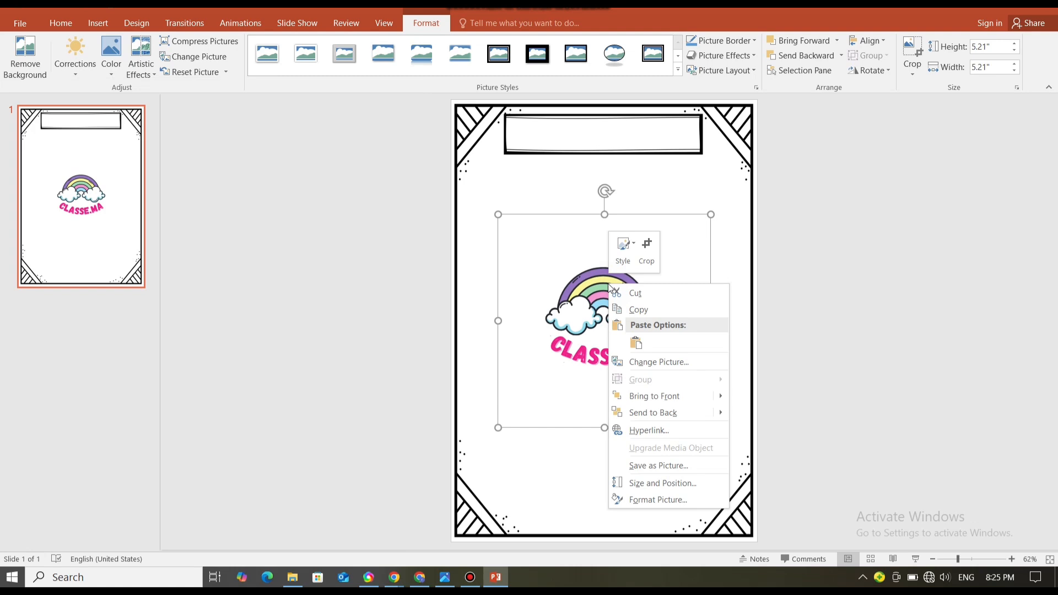
click(646, 254)
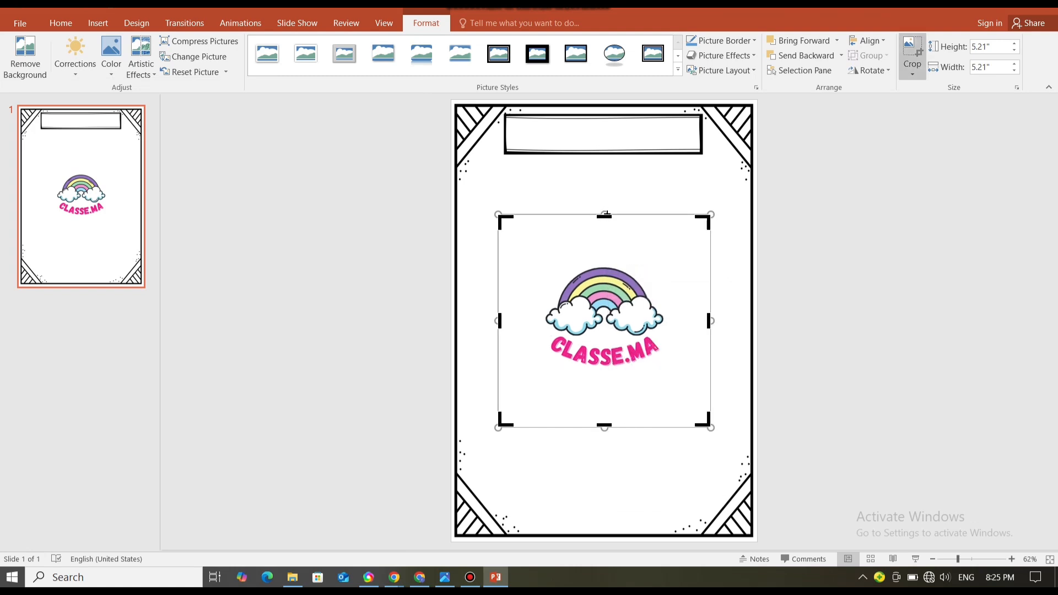
drag(606, 214, 606, 266)
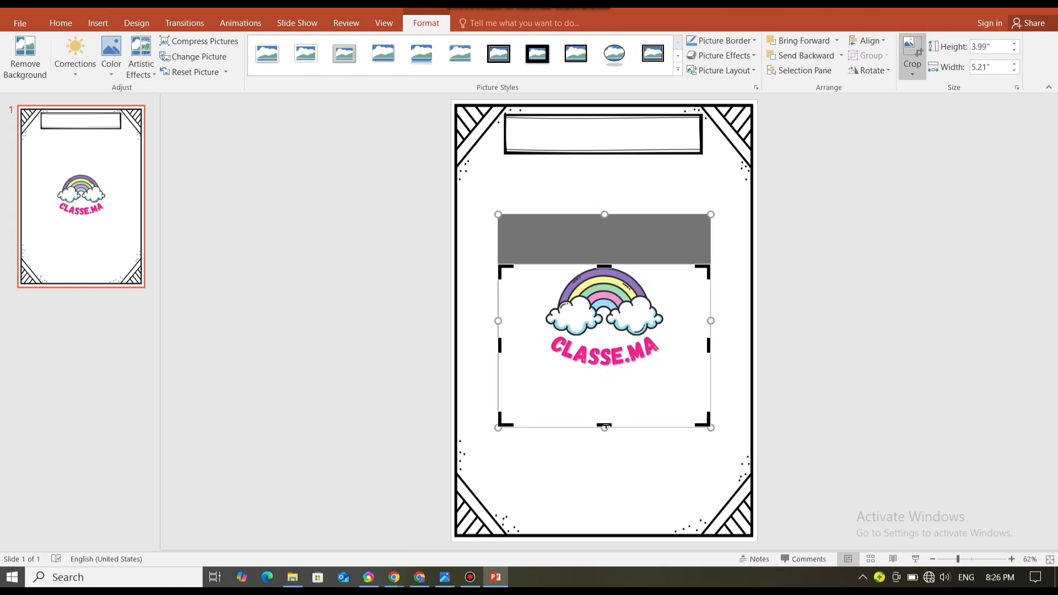
drag(605, 426, 605, 365)
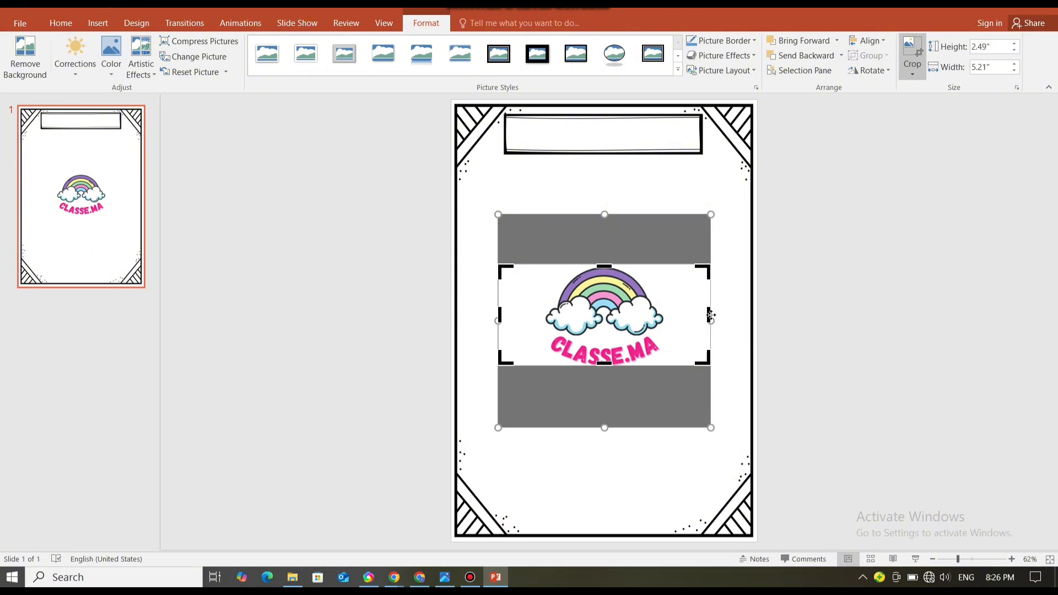
drag(711, 316, 666, 306)
drag(500, 317, 544, 325)
click(785, 319)
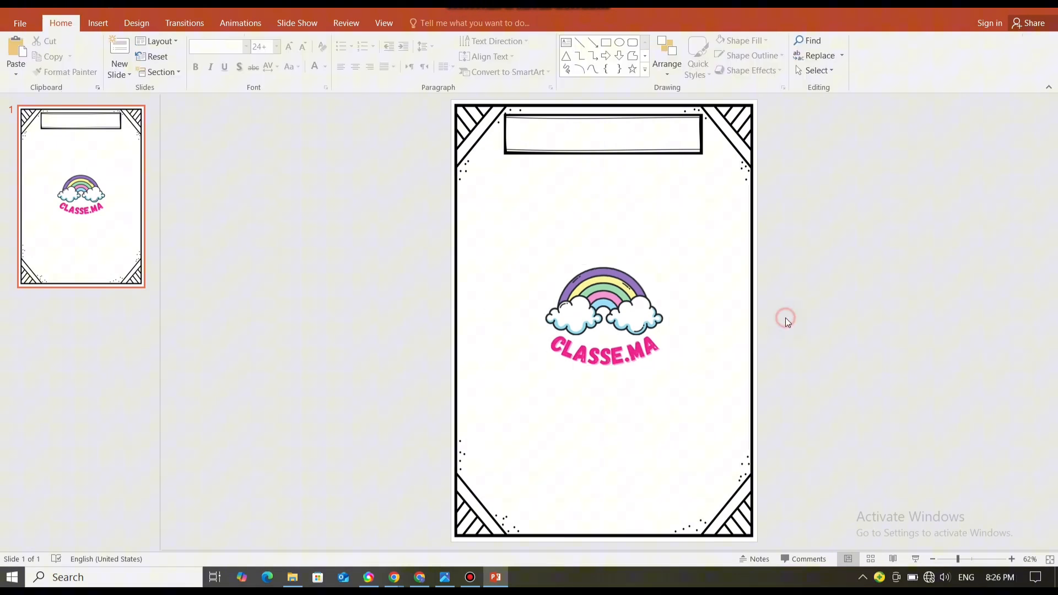
Step: Shrink the cropped rainbow logo and place it inside the left end of the banner
click(673, 311)
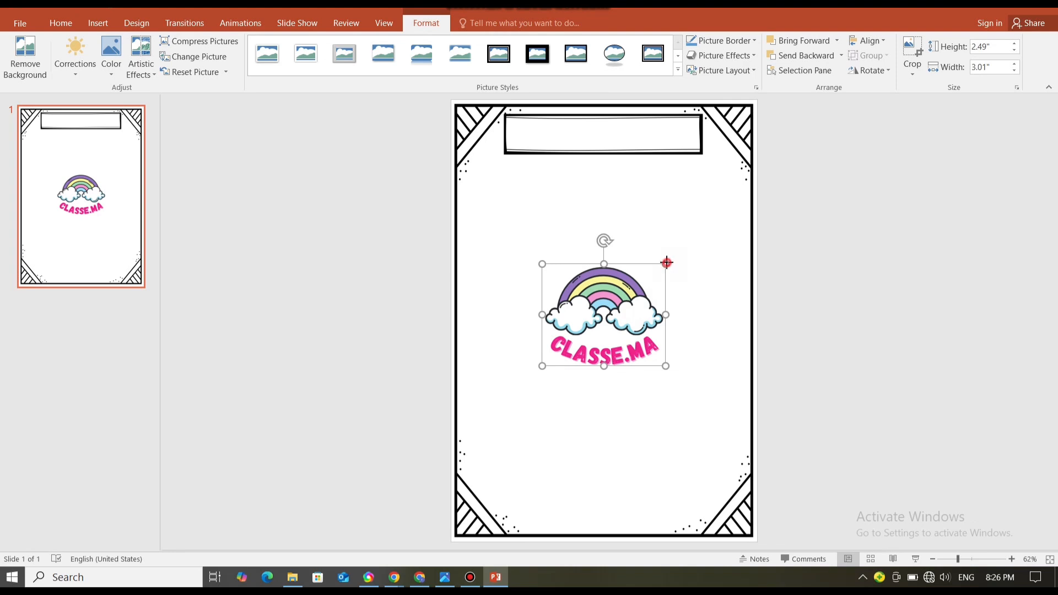
drag(666, 263, 523, 144)
key(Escape)
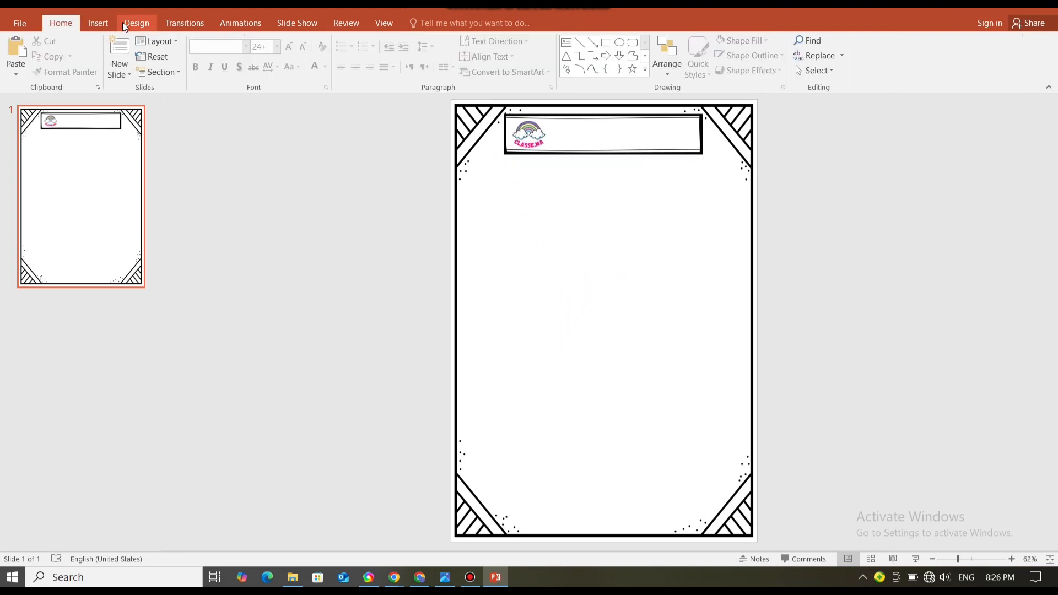
Step: Insert a plain black WordArt on the slide with the text "عنوان"
click(99, 23)
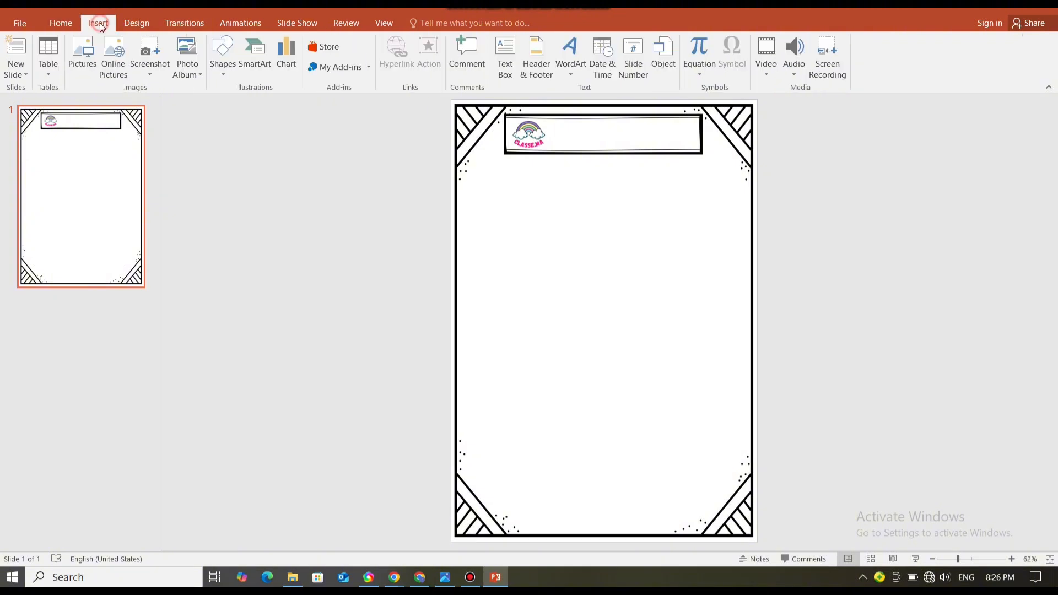
click(570, 64)
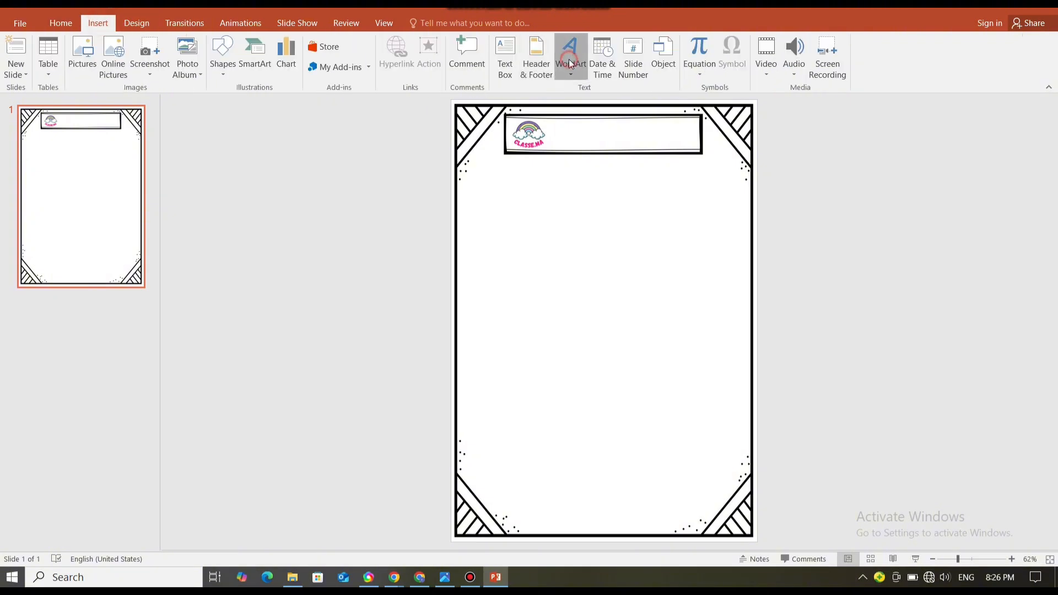
click(582, 107)
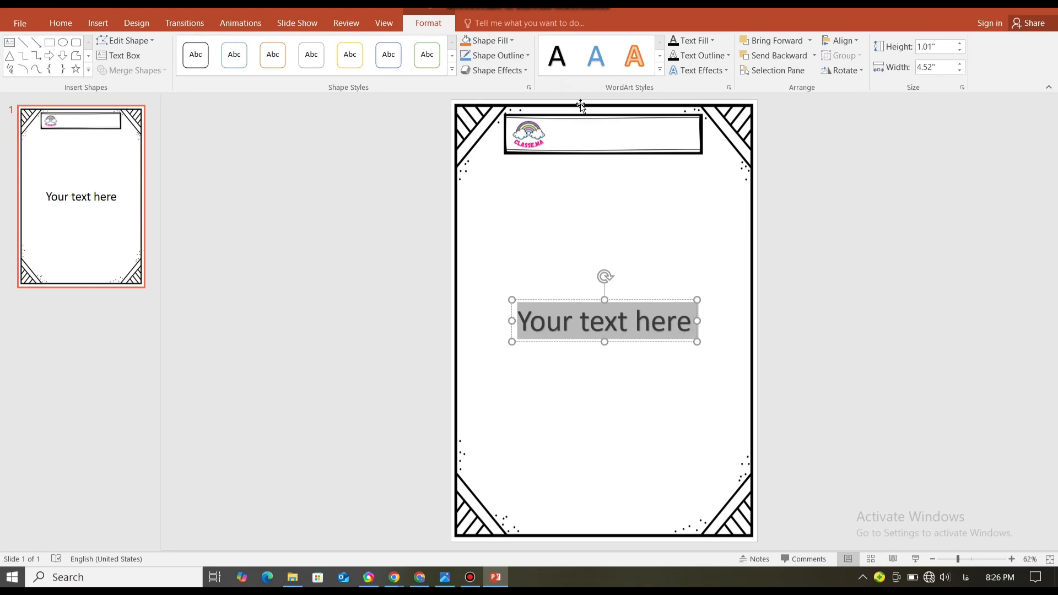
text(عنوان)
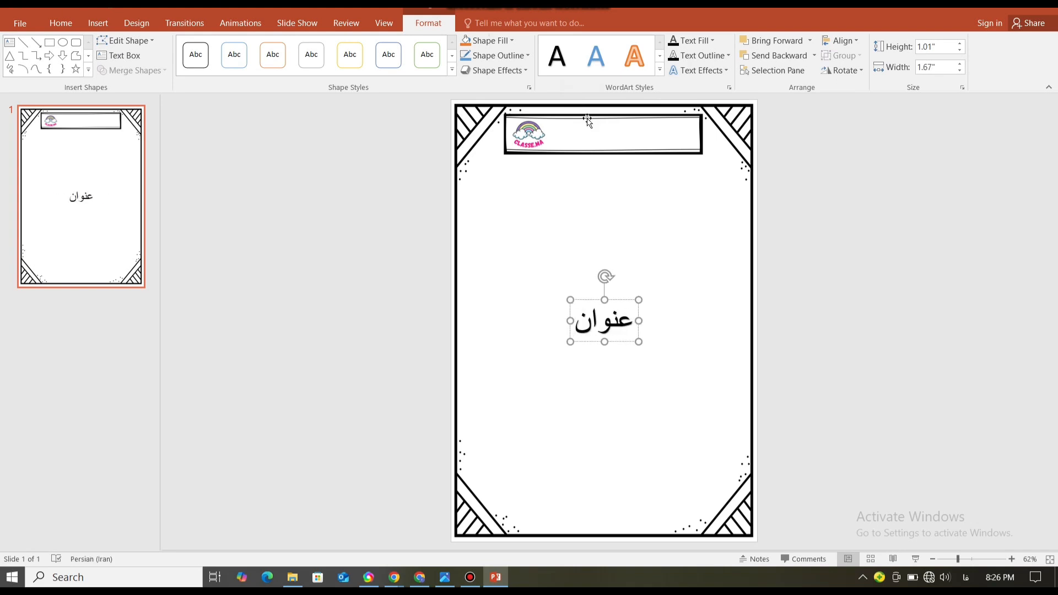
Step: Change the font of the title "عنوان" to 2 Titr
click(603, 316)
double_click(589, 319)
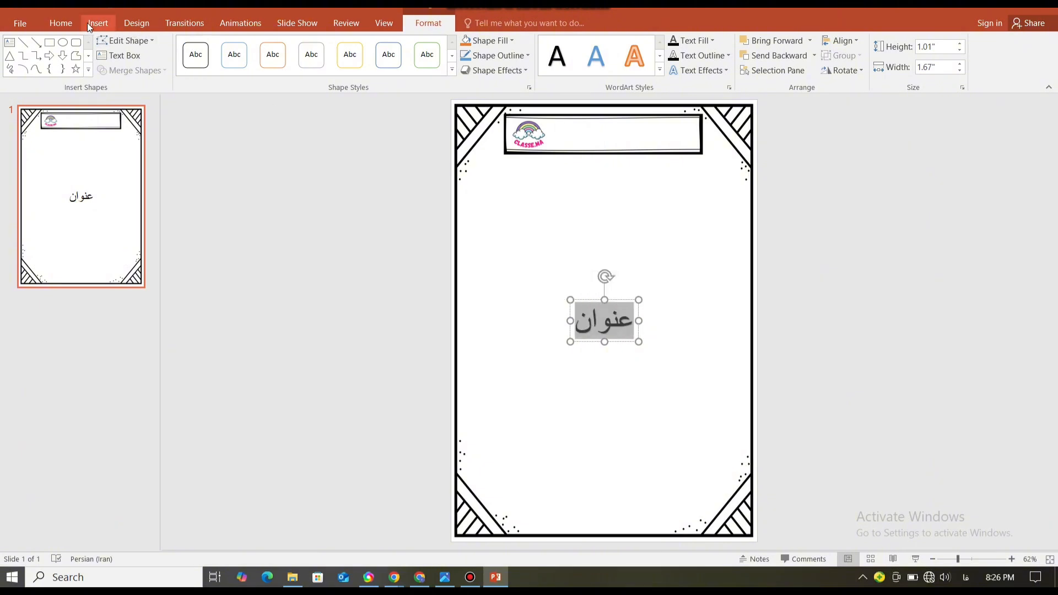
click(67, 22)
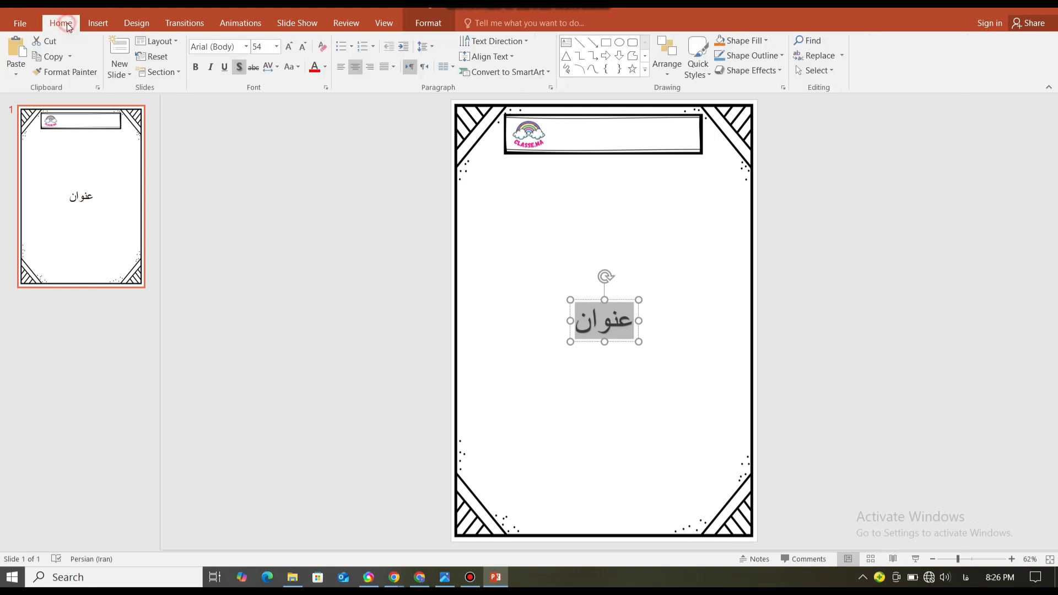
click(246, 47)
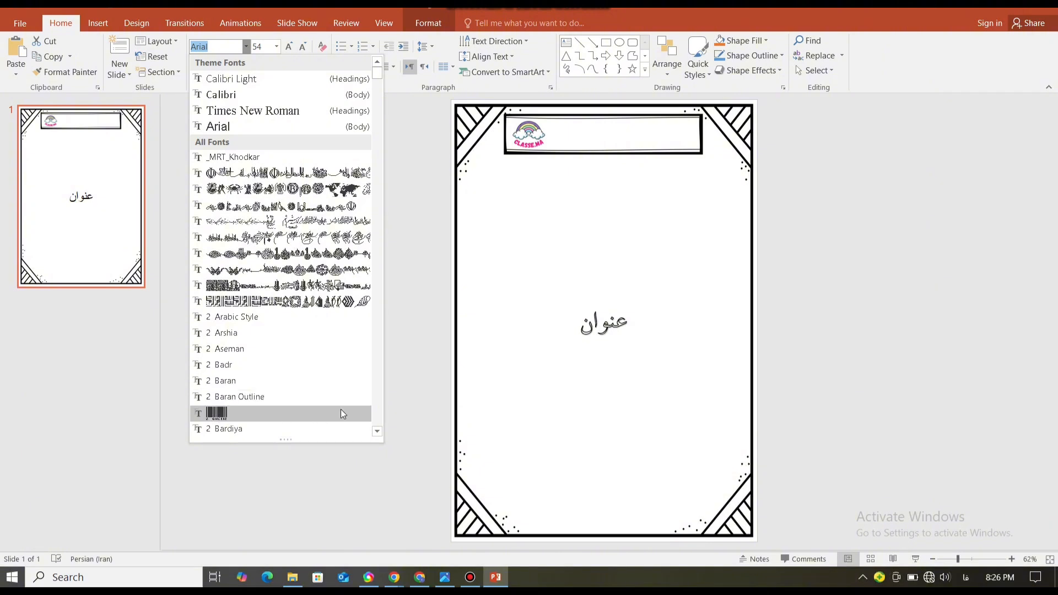
click(377, 431)
scroll(267, 331, down, 5)
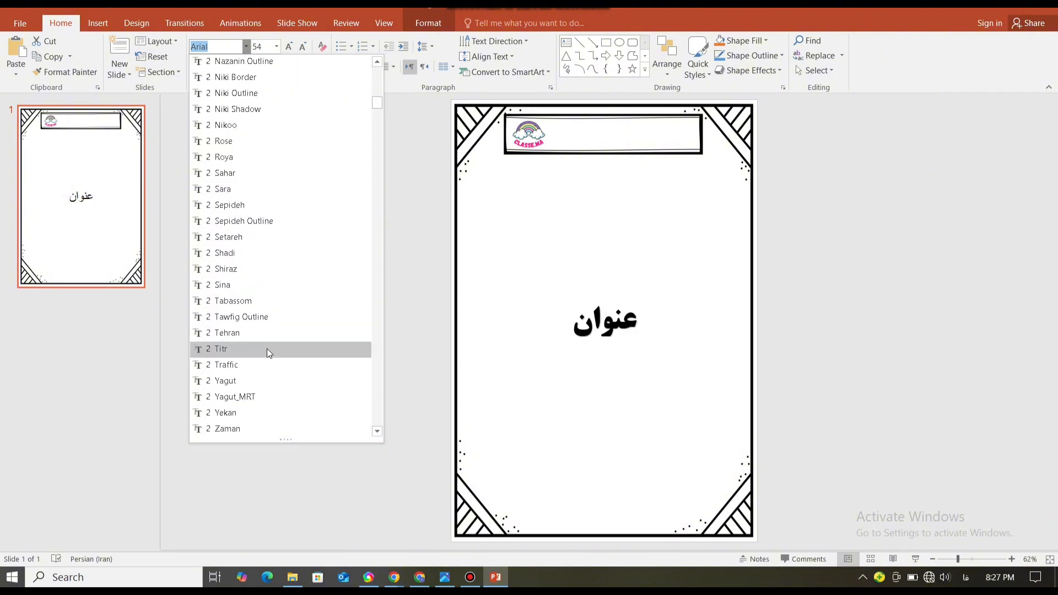
click(267, 348)
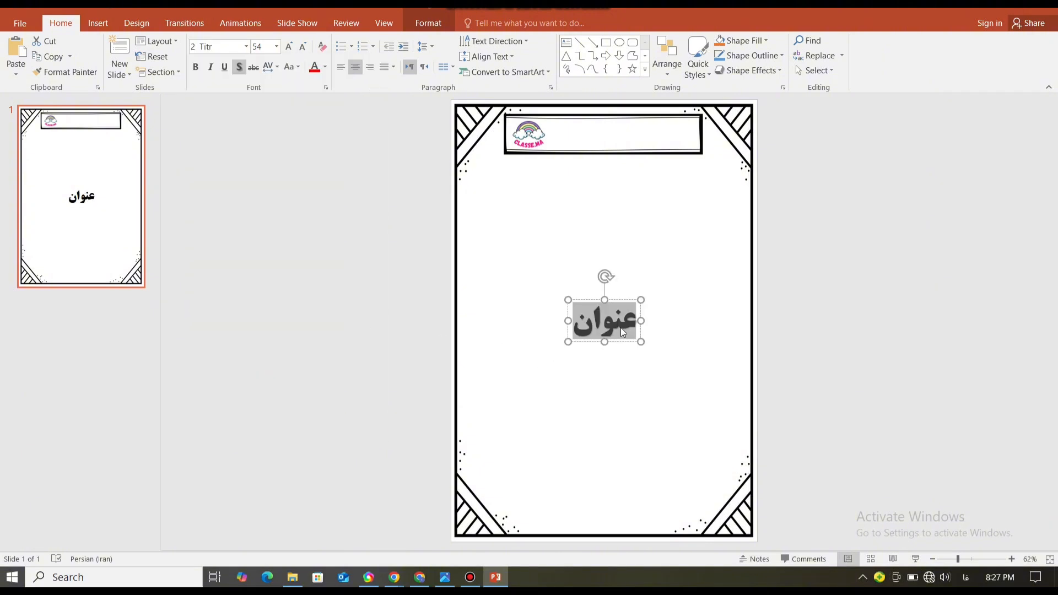
Step: Reduce the title text to 36 pt and place it in the middle of the header banner
key(ctrl+shift+comma)
key(ctrl+shift+comma)
key(ctrl+shift+comma)
key(ctrl+shift+comma)
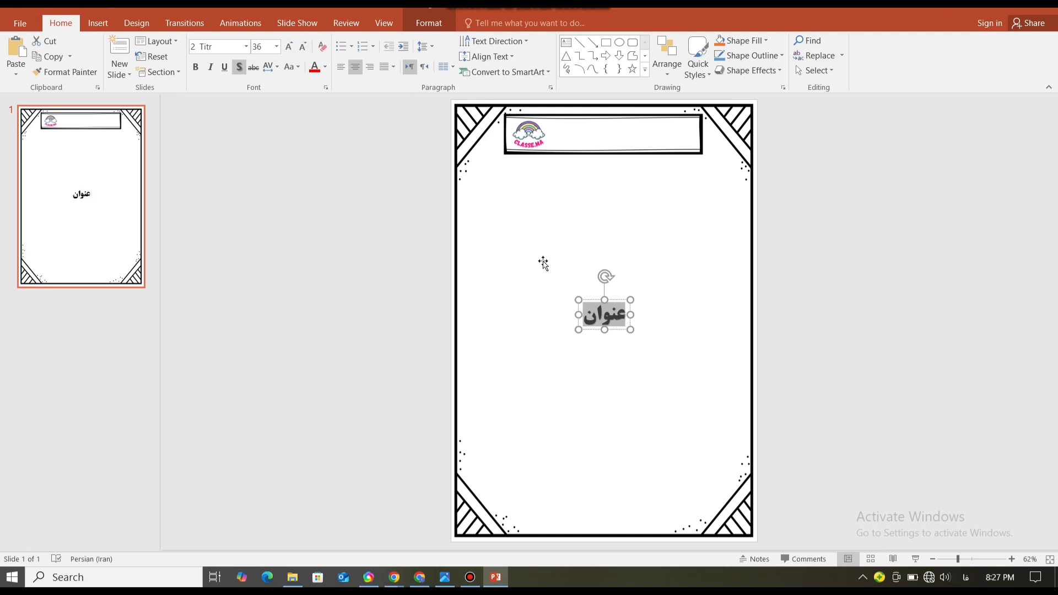
click(611, 352)
click(611, 315)
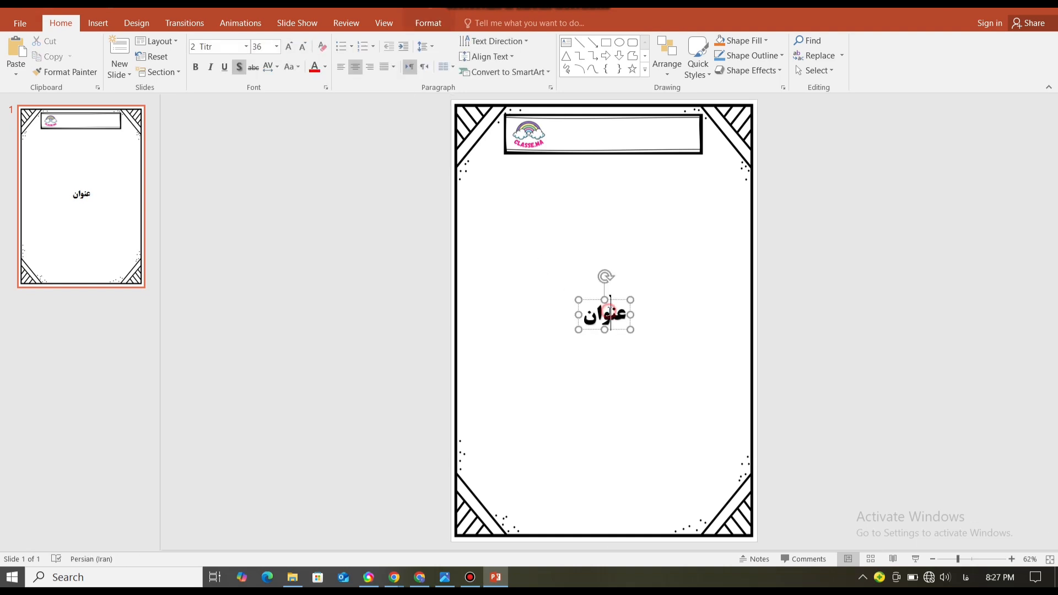
drag(596, 301, 595, 121)
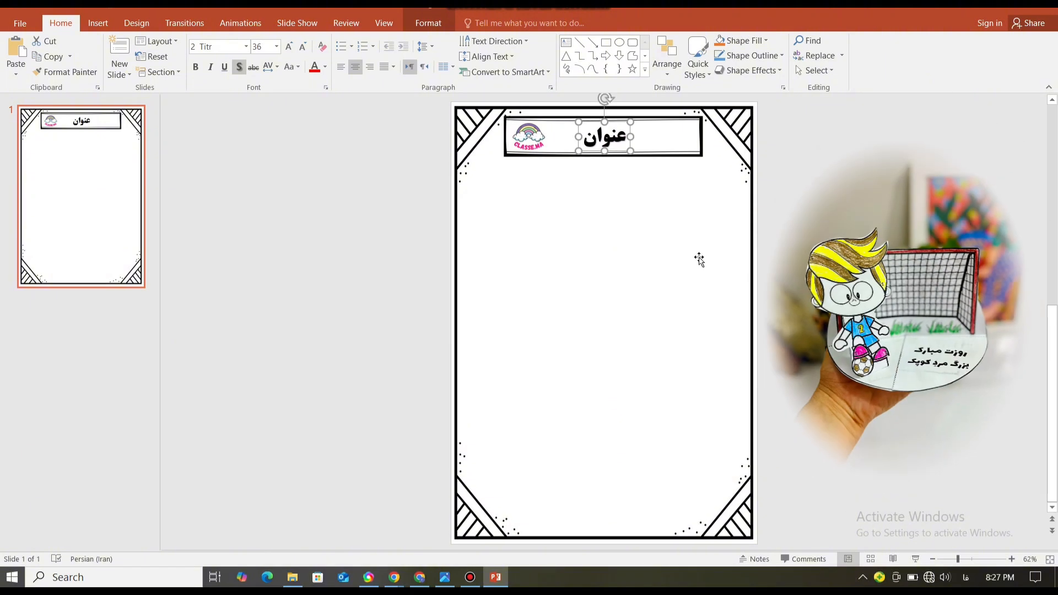
key(Escape)
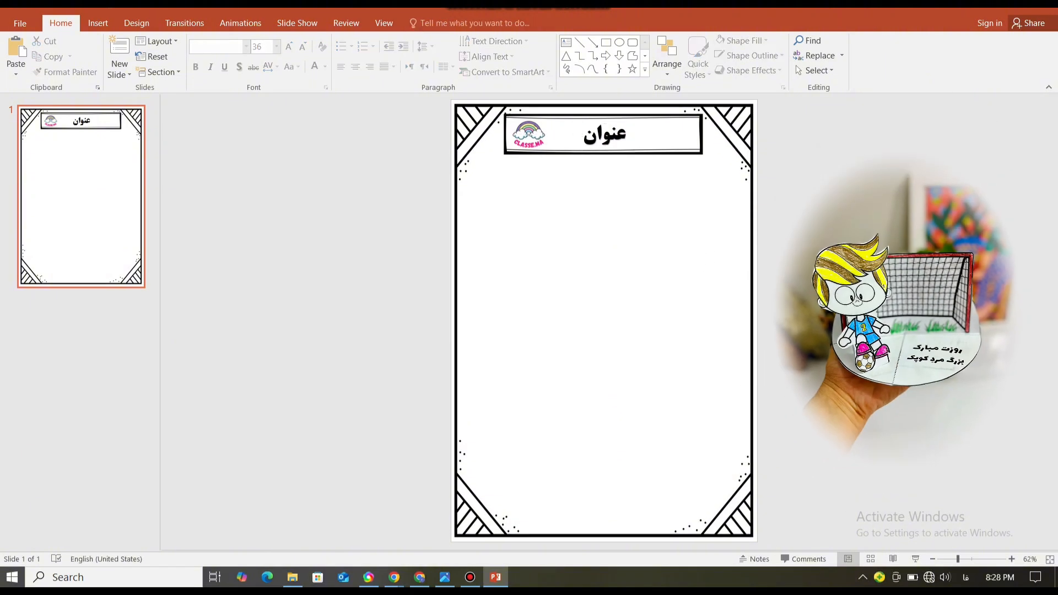
Step: Draw a large circle, about 6.39" high by 6.57" wide, centred in the lower part of the page
click(102, 23)
click(225, 72)
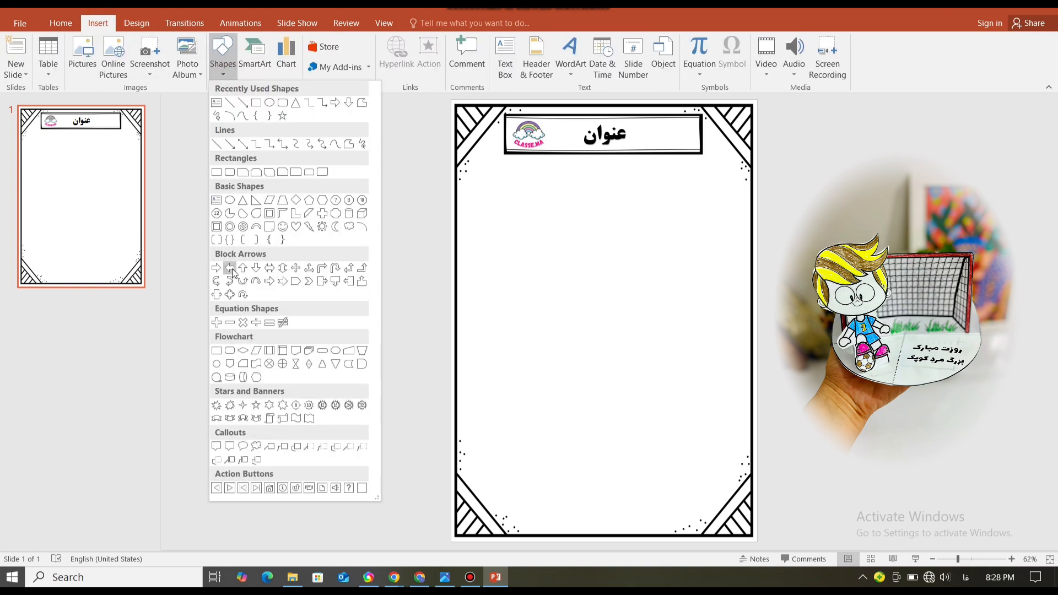
click(217, 364)
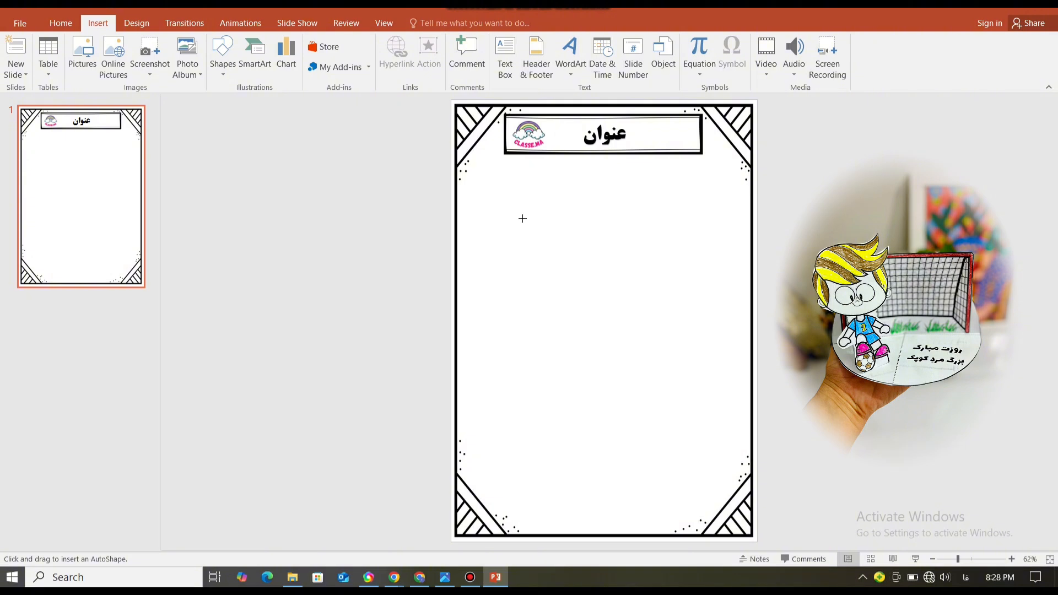
drag(517, 225, 768, 469)
drag(657, 362, 630, 360)
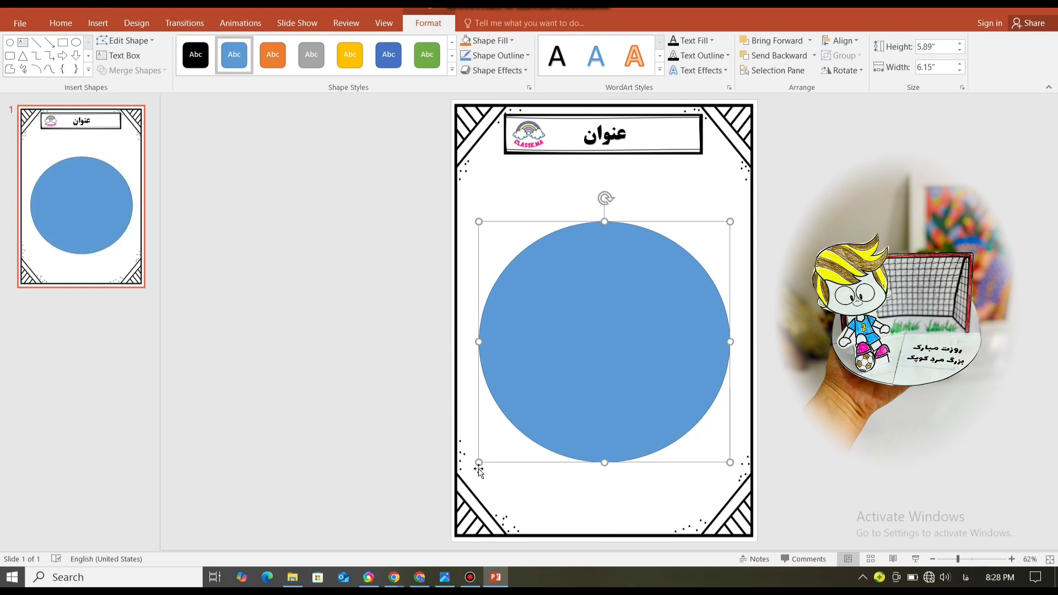
drag(730, 460, 748, 531)
drag(626, 355, 619, 353)
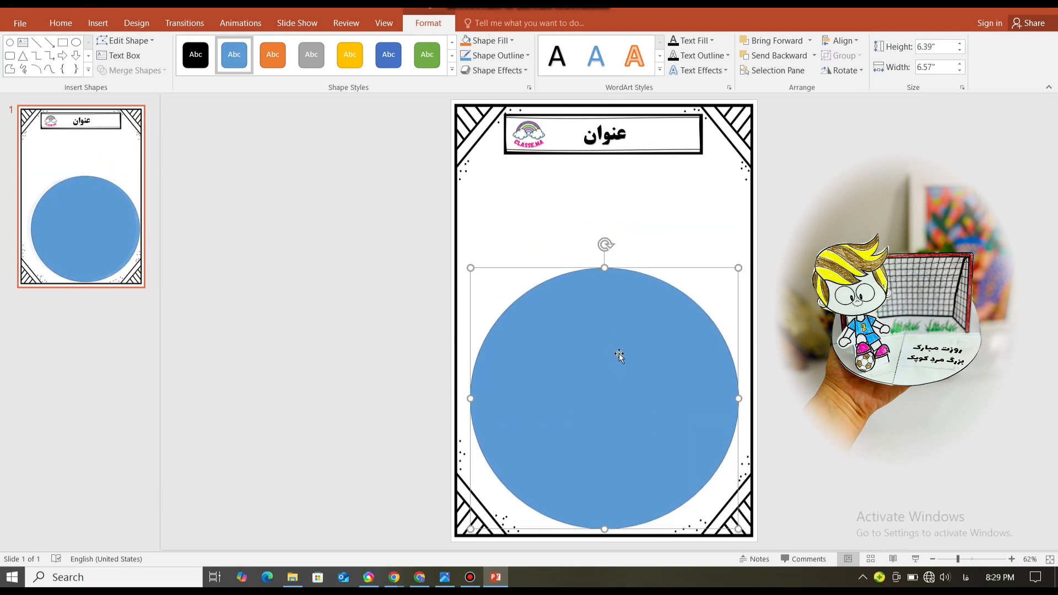
Step: Give the circle a white fill and a black 3 pt outline
click(510, 43)
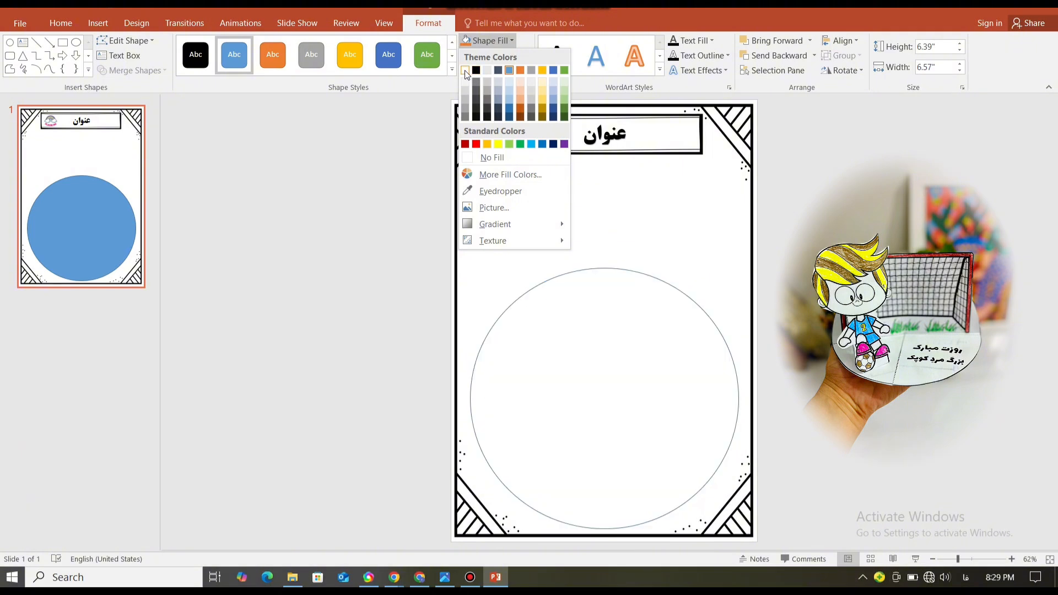
click(465, 71)
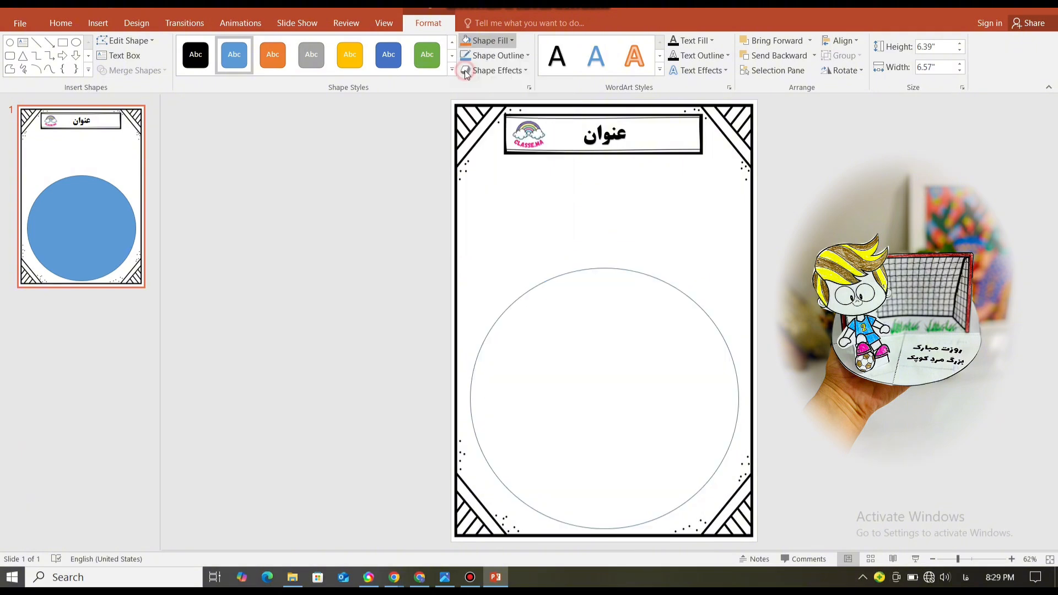
click(513, 57)
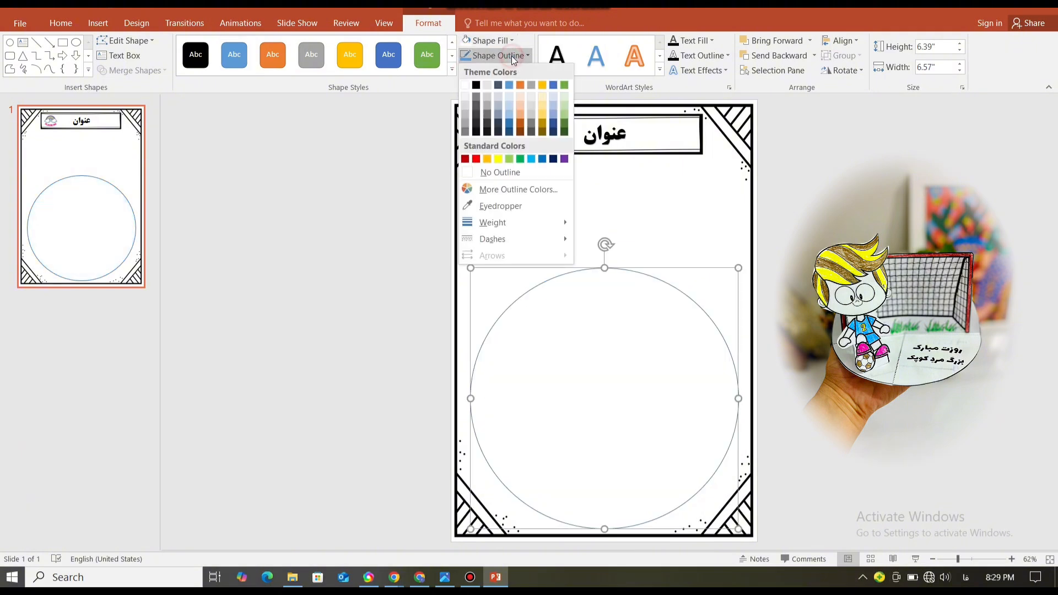
click(476, 84)
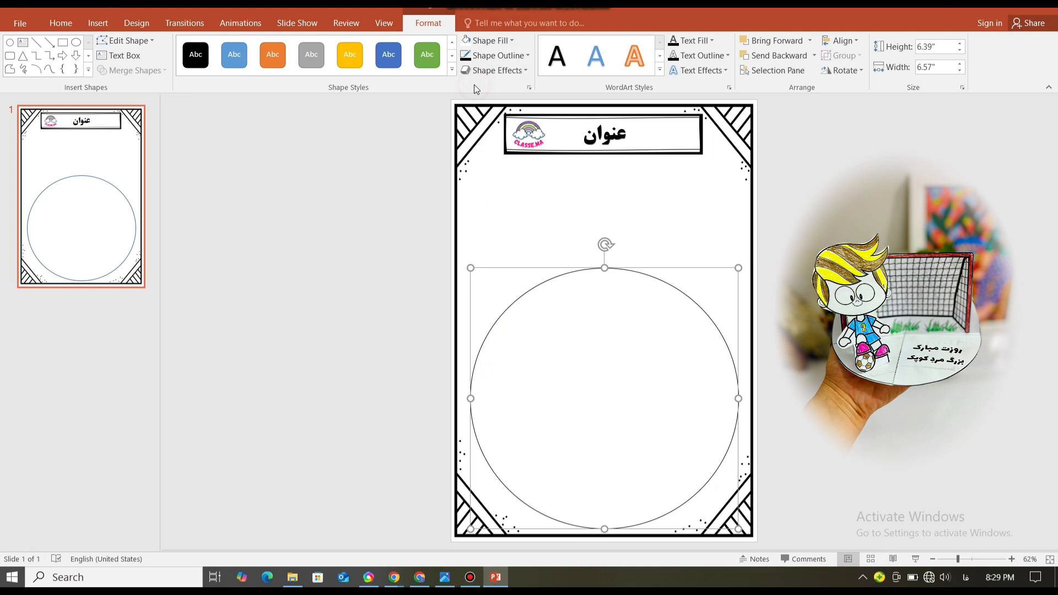
click(490, 61)
mouse_move(485, 226)
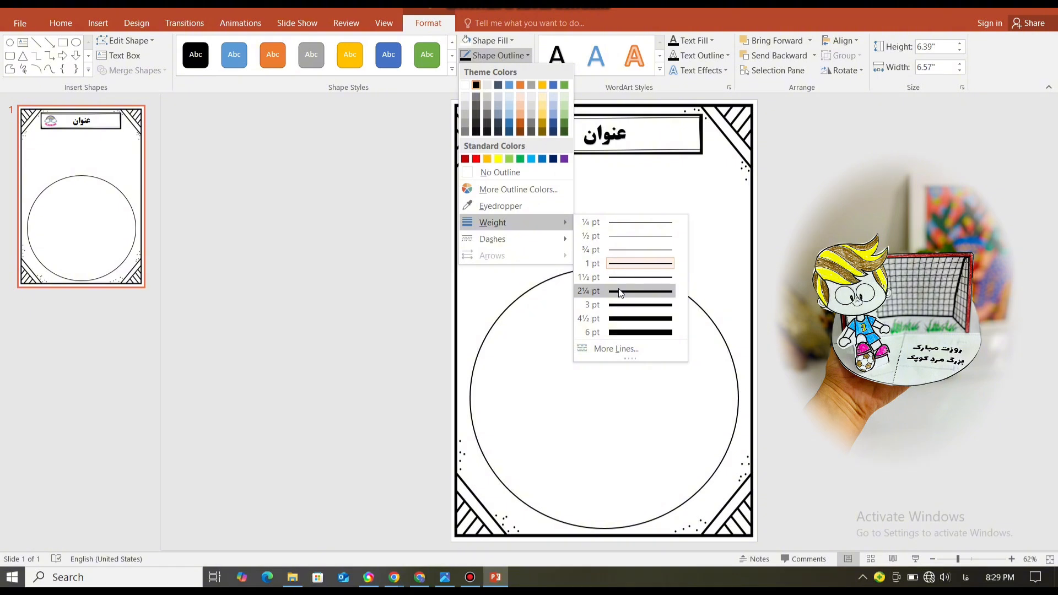
click(618, 304)
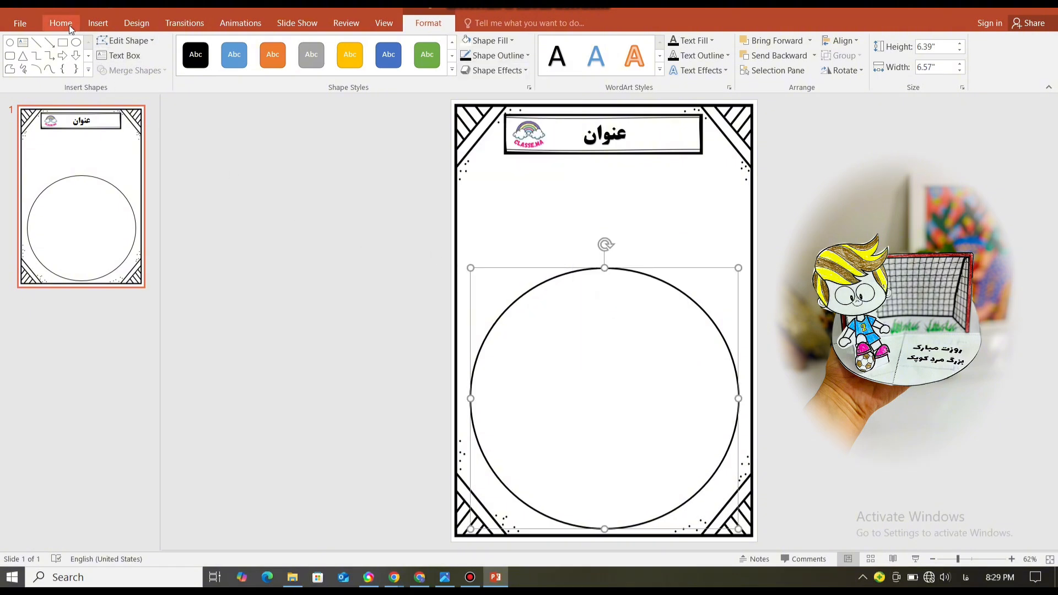
Step: Draw a straight horizontal line about 6.57" long across the circle's middle, joining its two side points
click(97, 21)
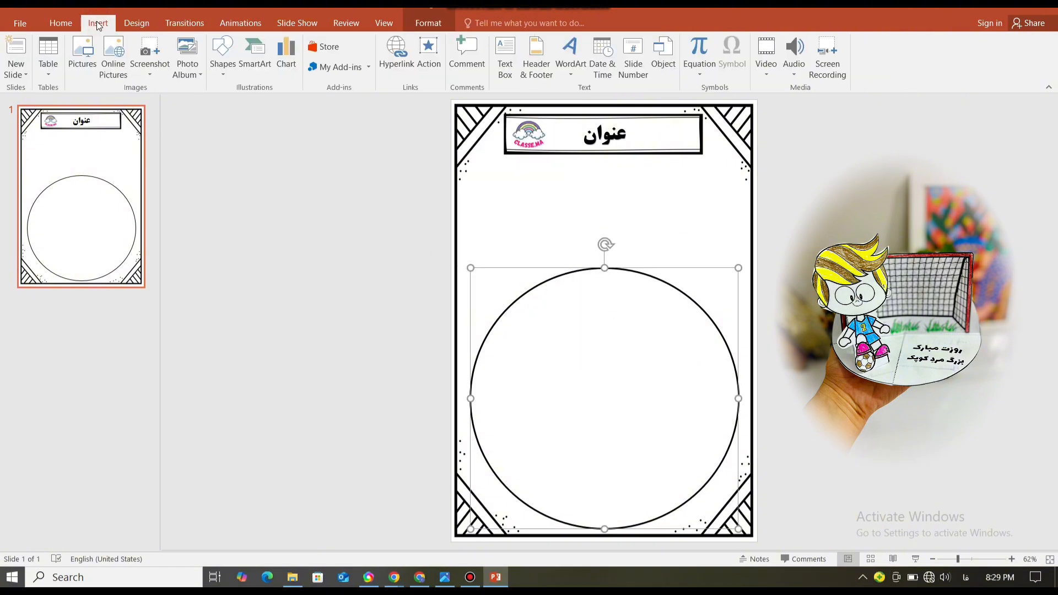
click(223, 61)
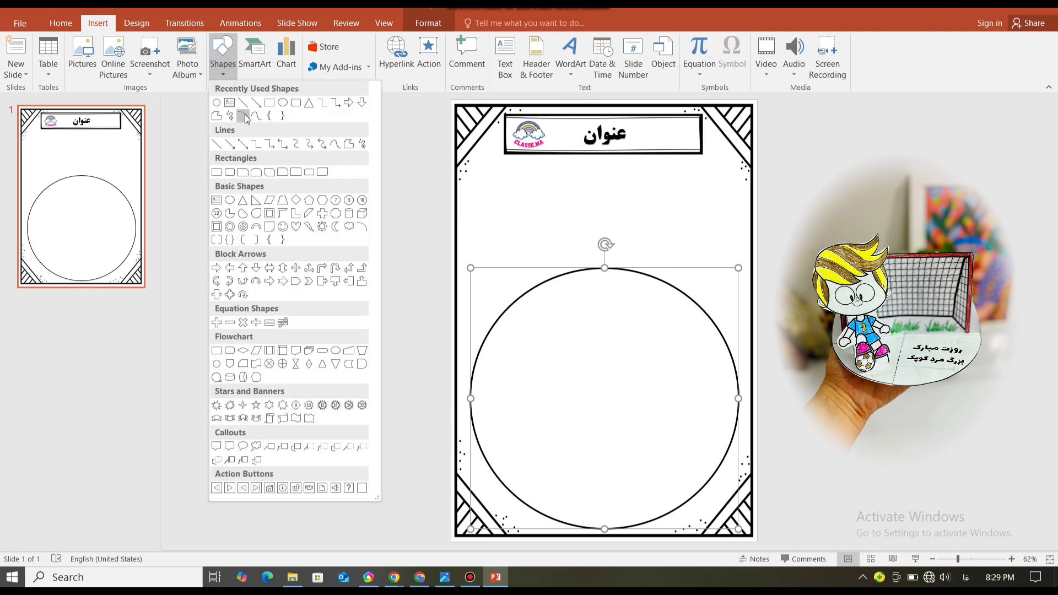
click(244, 104)
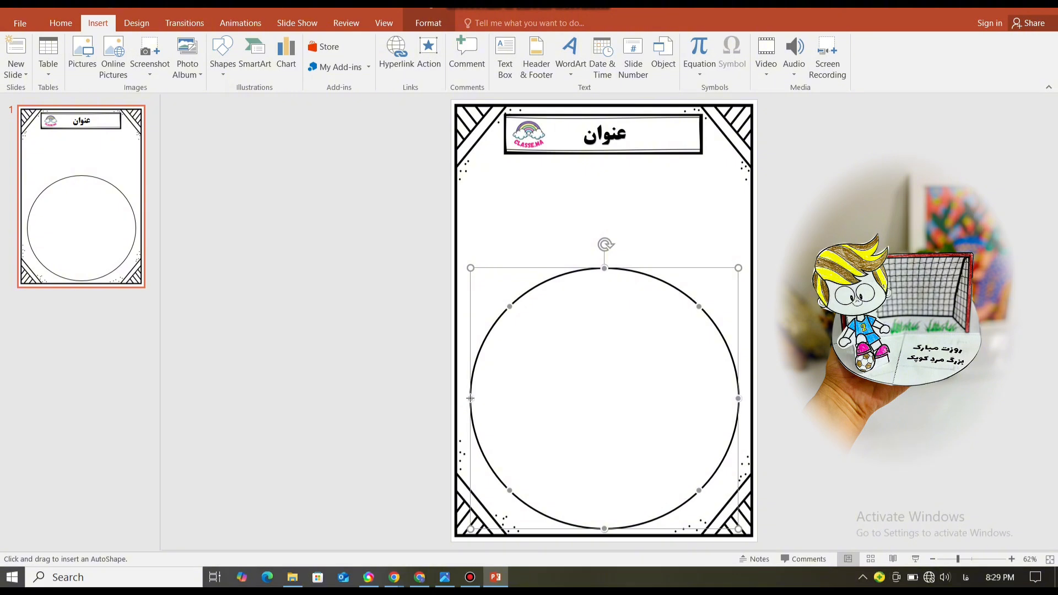
drag(470, 398, 735, 398)
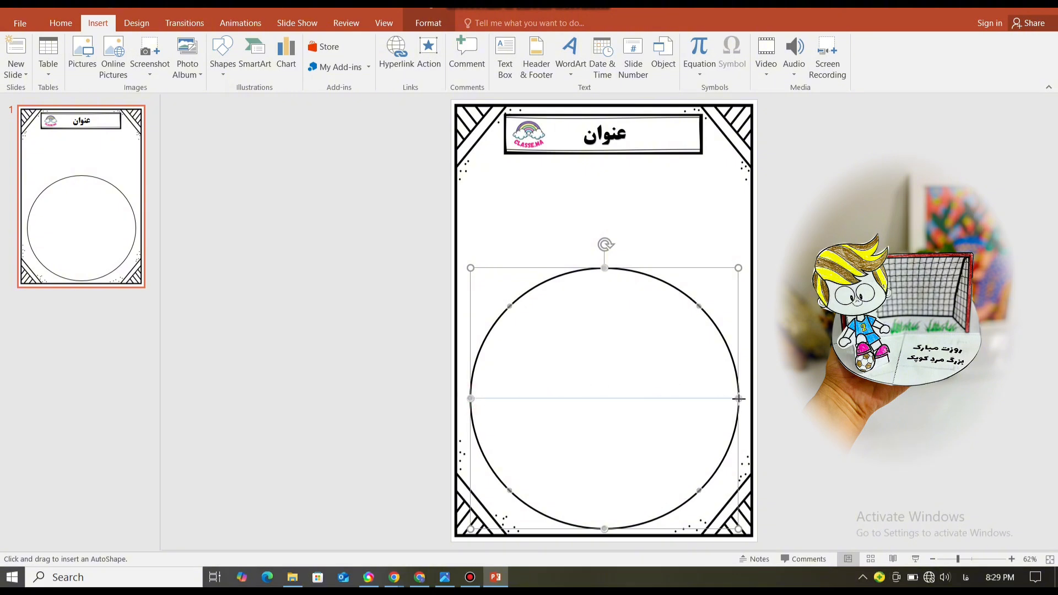
drag(739, 398, 738, 398)
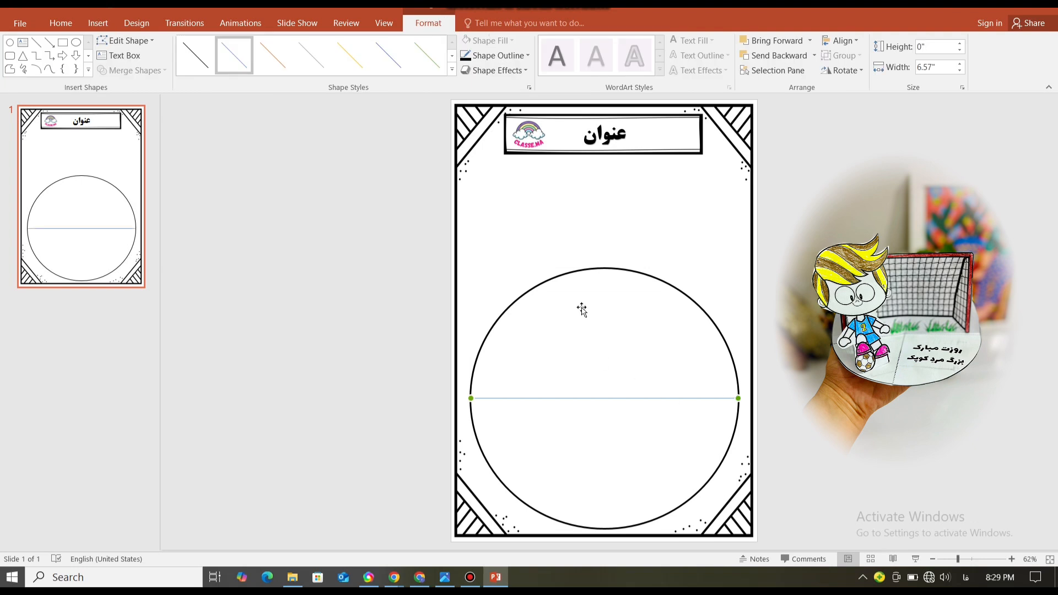
Step: Format the horizontal line as a black 1½ pt dashed line
click(521, 56)
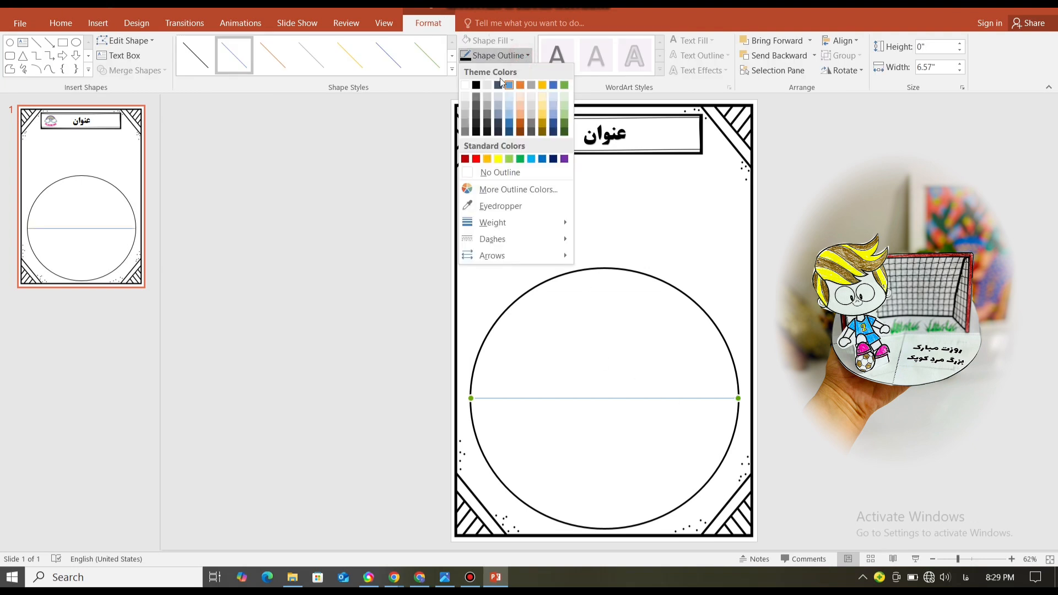
click(477, 86)
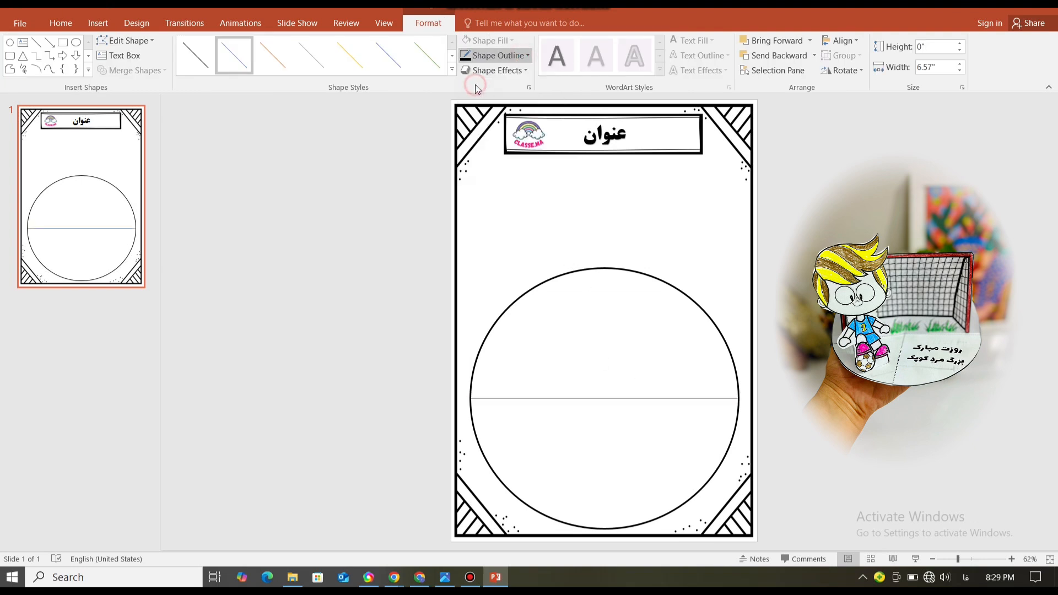
click(497, 54)
mouse_move(497, 219)
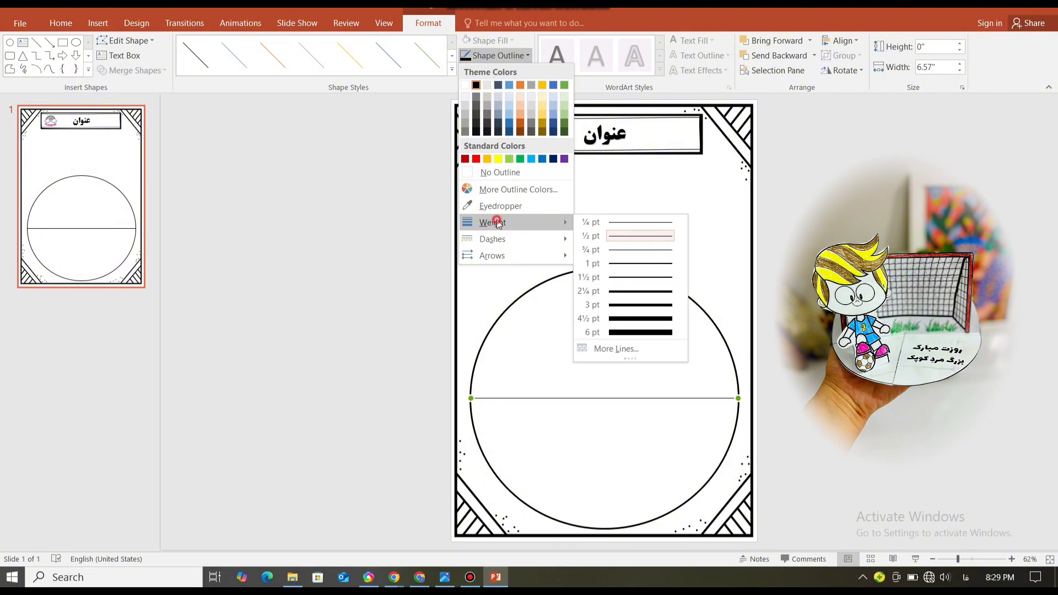
click(648, 278)
click(503, 56)
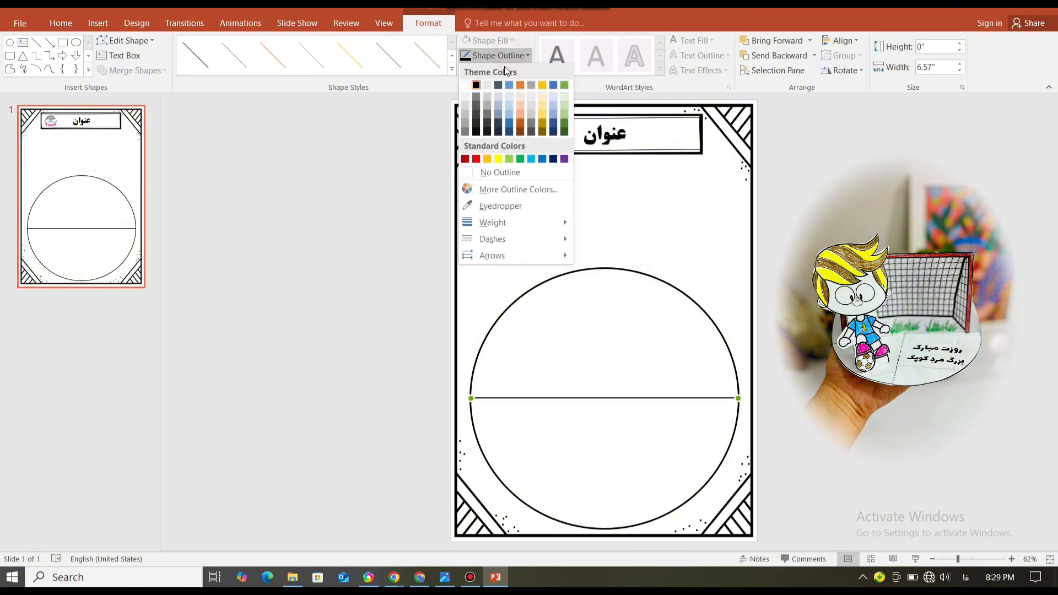
mouse_move(491, 239)
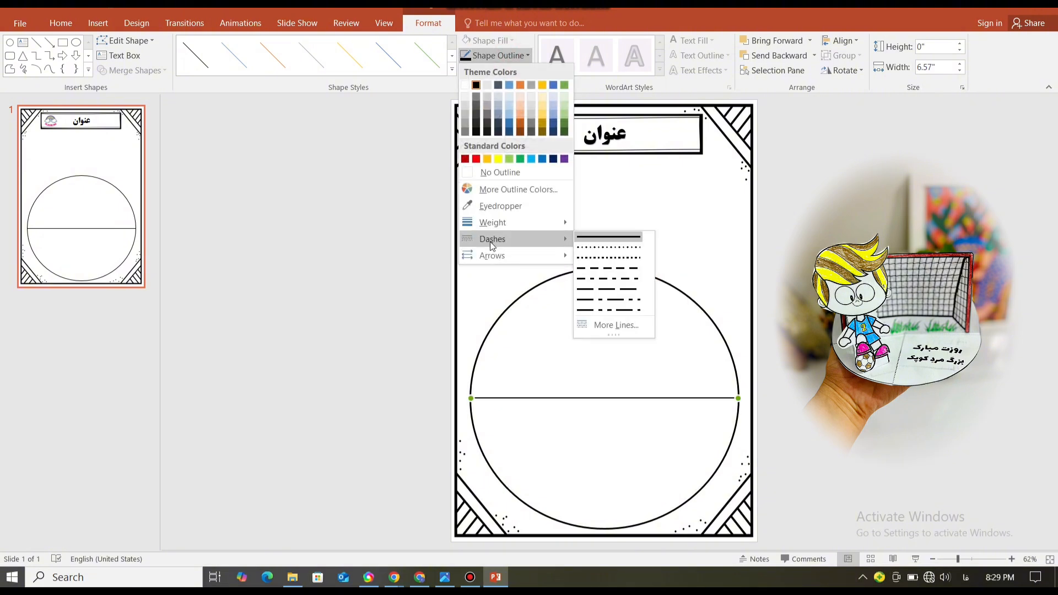
click(597, 263)
Step: Draw a straight vertical line about 3.2" long from the circle's lowest point up to the horizontal line
click(61, 23)
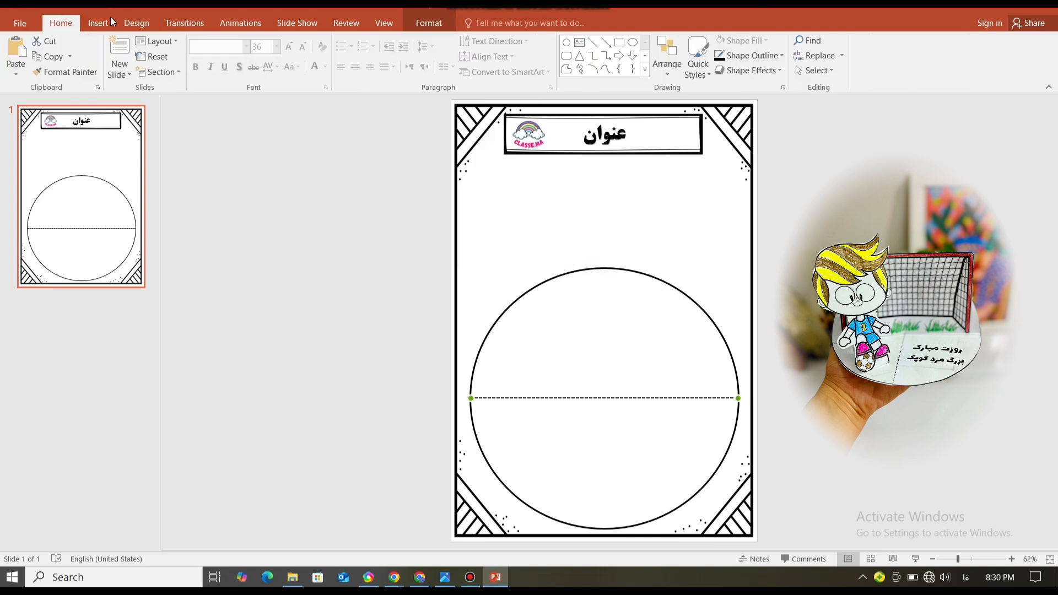
click(105, 22)
click(223, 53)
click(238, 104)
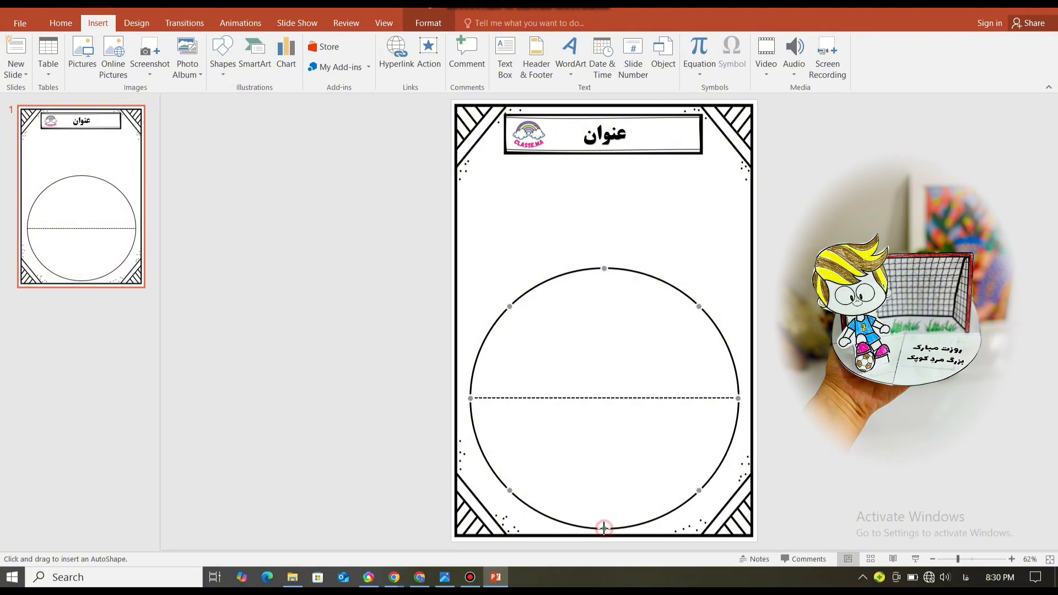
drag(604, 528, 604, 398)
Step: Format the vertical line as a black 1½ pt dashed line
click(494, 55)
click(474, 84)
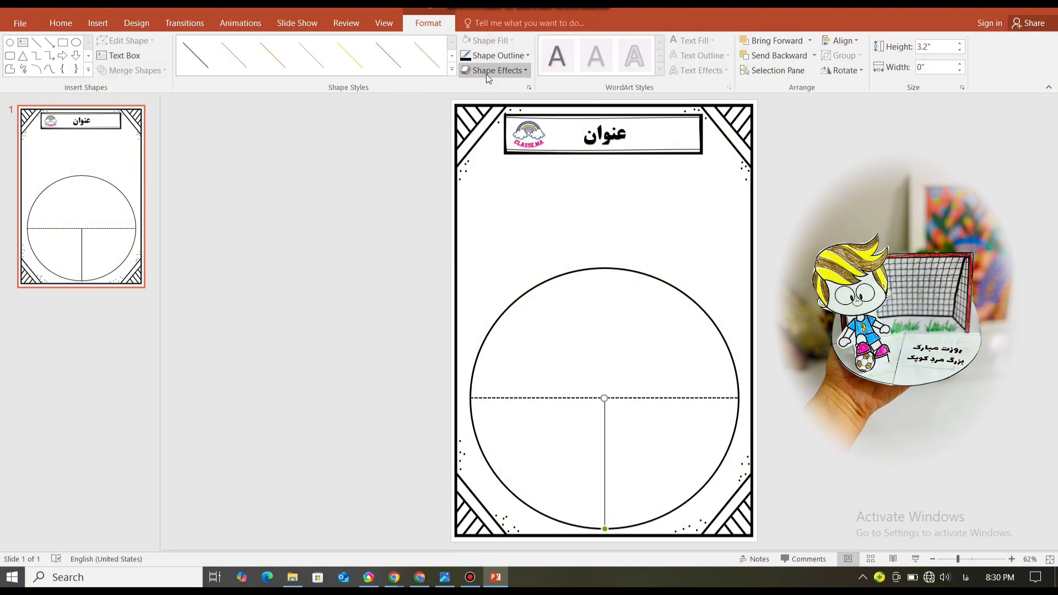
click(494, 55)
click(609, 262)
click(507, 56)
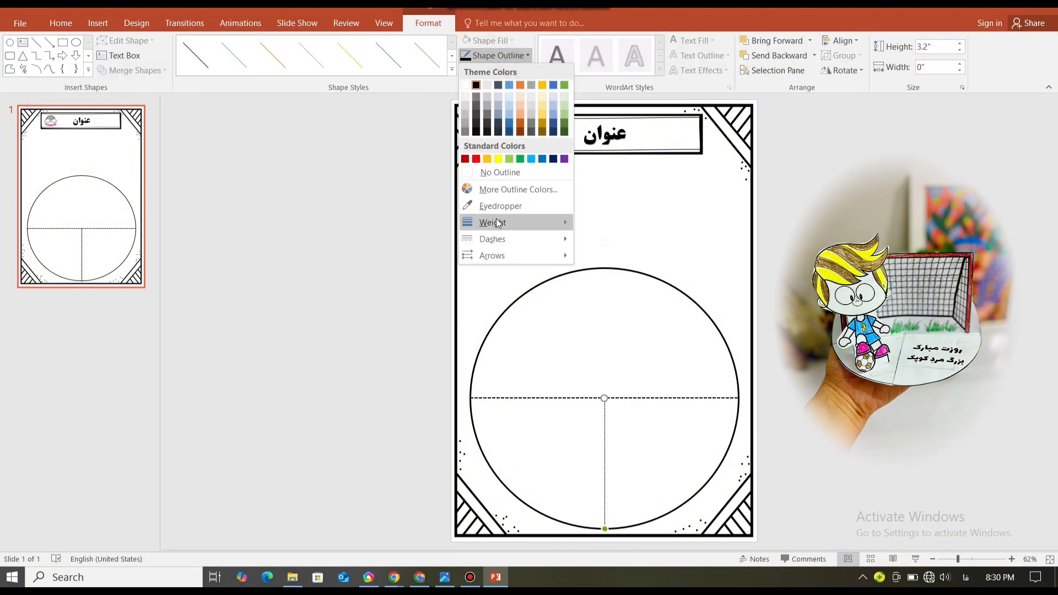
mouse_move(498, 222)
click(634, 277)
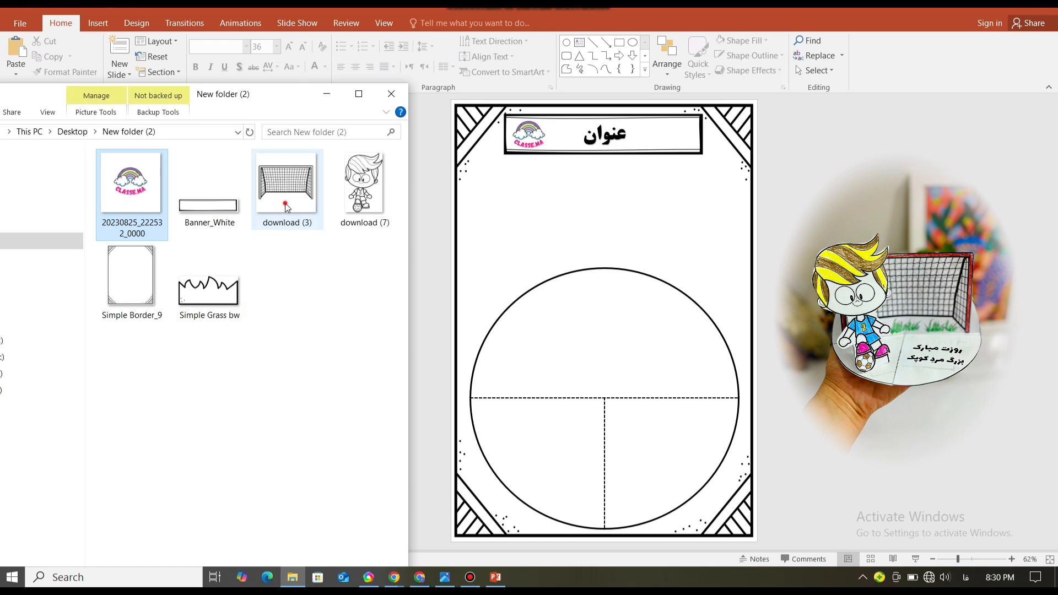
Step: Add the football goal picture download (3) from New folder (2) to the slide
drag(286, 207, 599, 318)
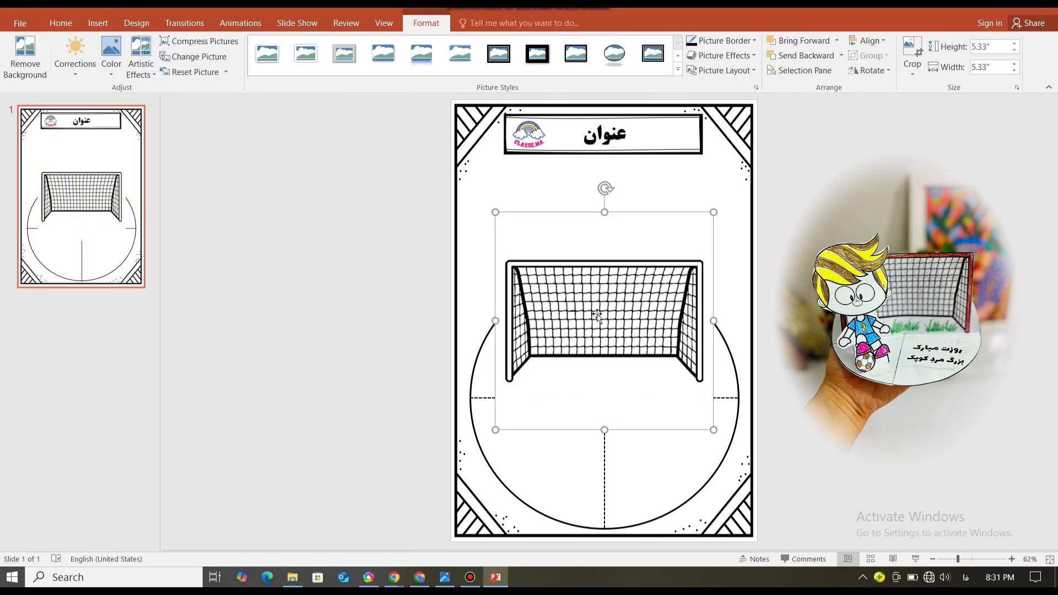
Step: Enlarge the goal picture to about 6.2" × 6.2" and reposition it over the upper half of the circle
drag(494, 211, 461, 177)
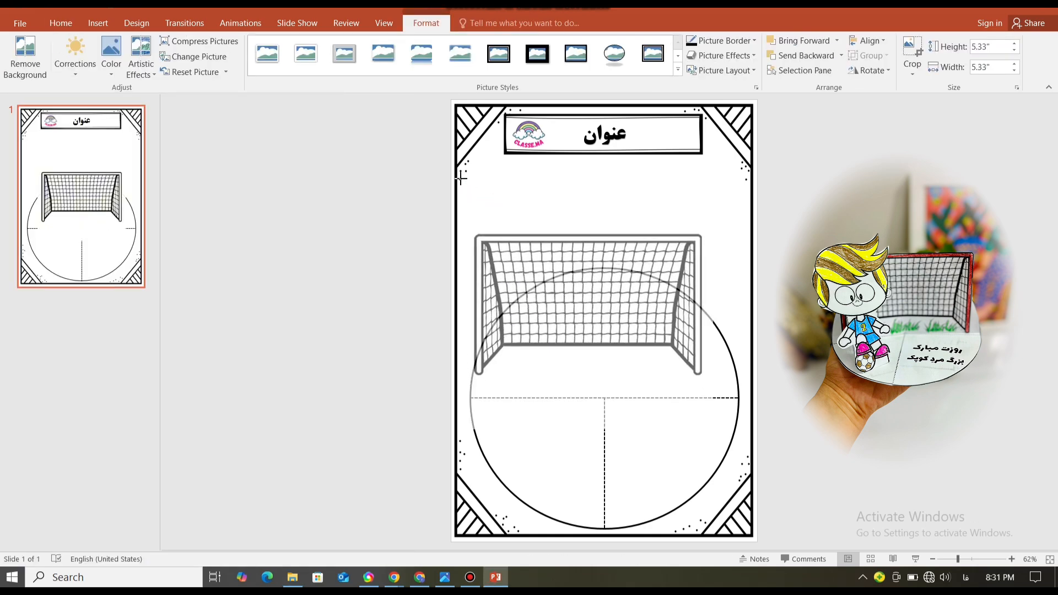
drag(583, 290, 604, 308)
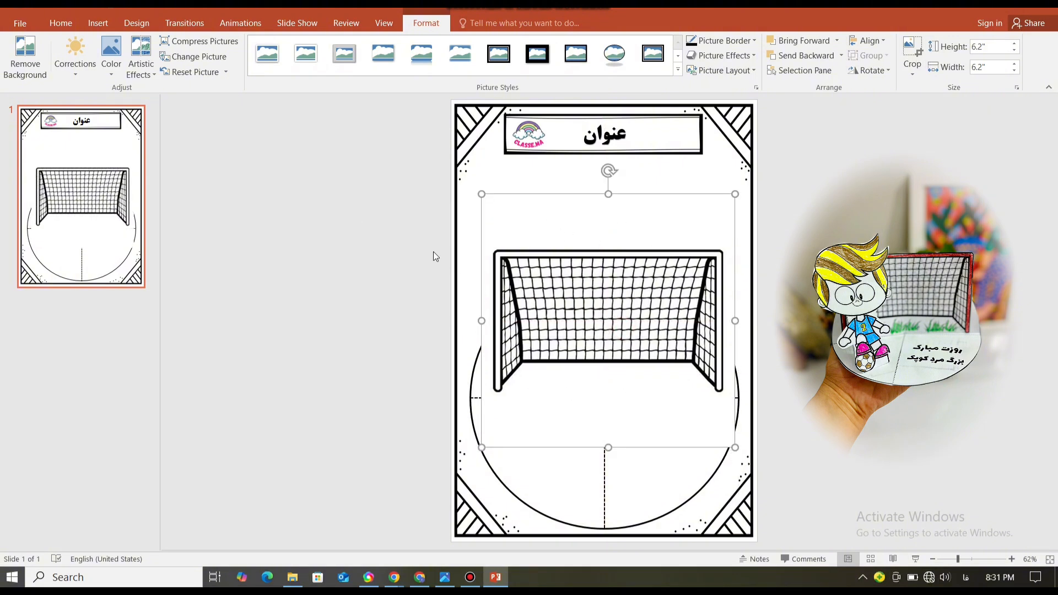
Step: Remove the goal picture's background, widening the kept region to both posts and marking the frame and the missed net cell to keep
click(36, 55)
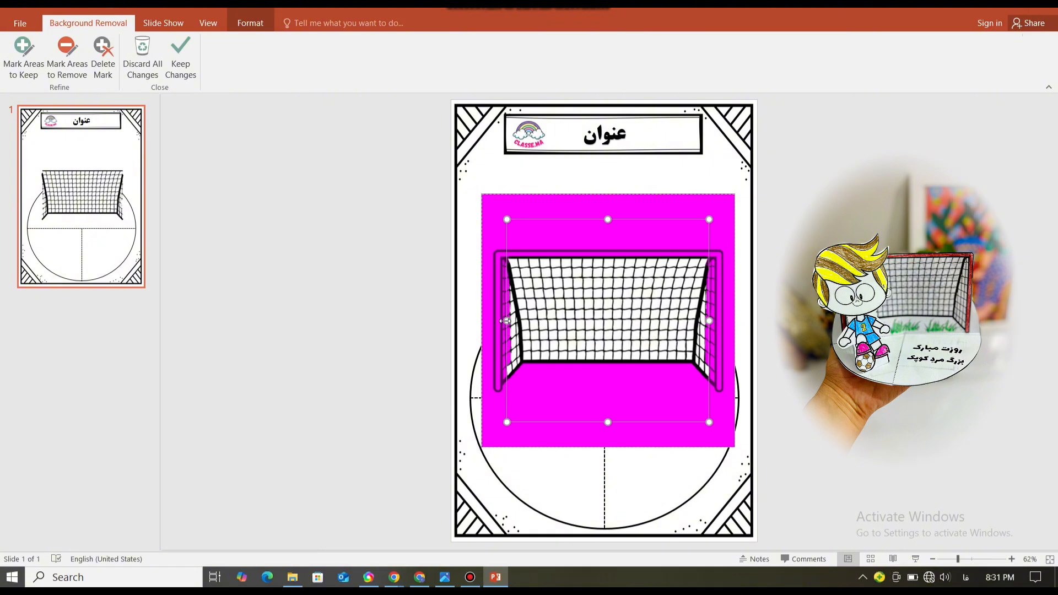
drag(506, 321, 482, 321)
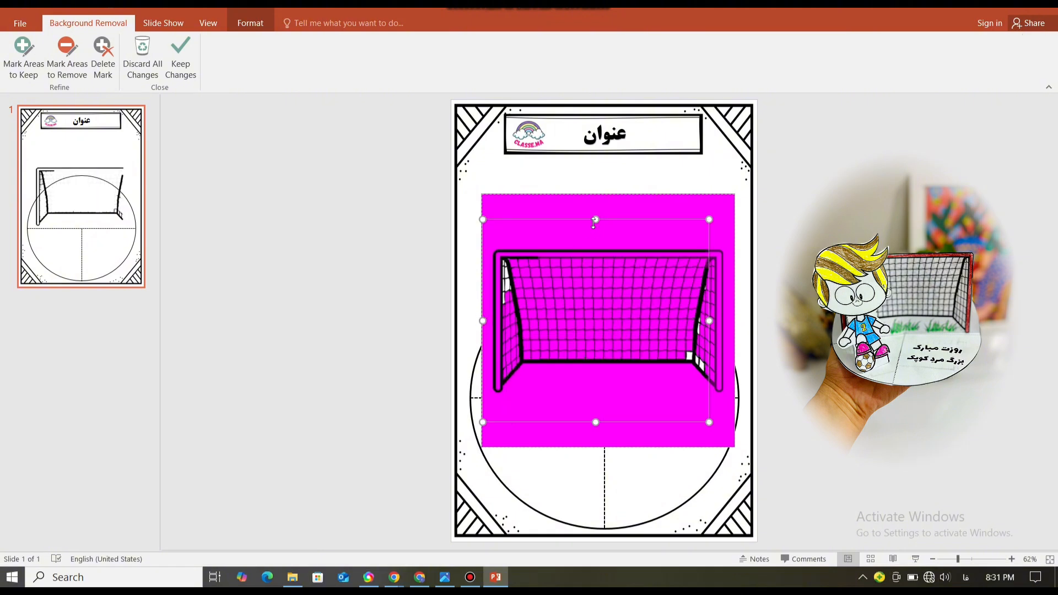
drag(709, 321, 729, 321)
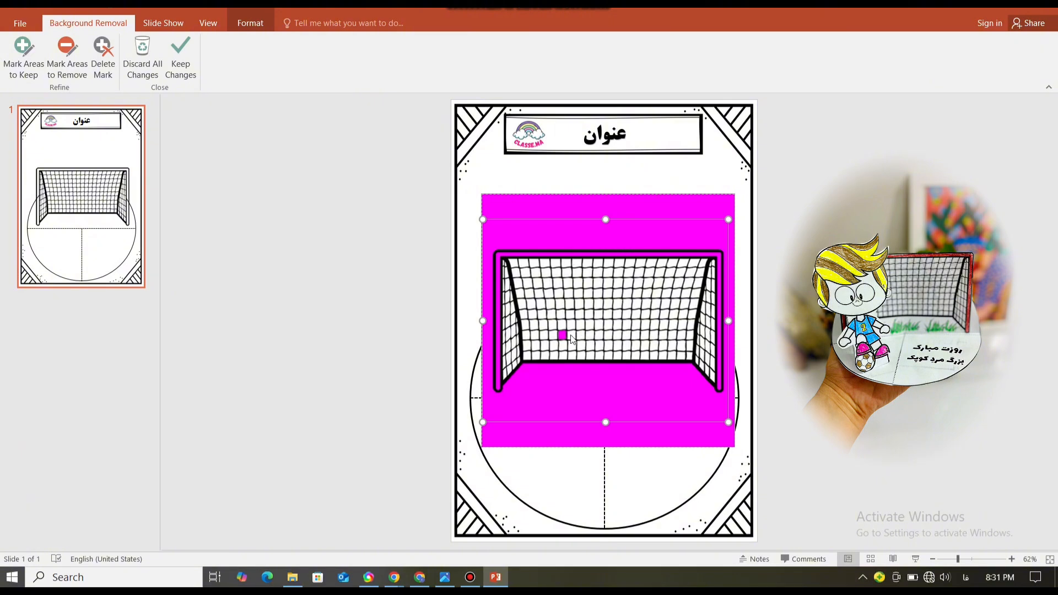
click(20, 49)
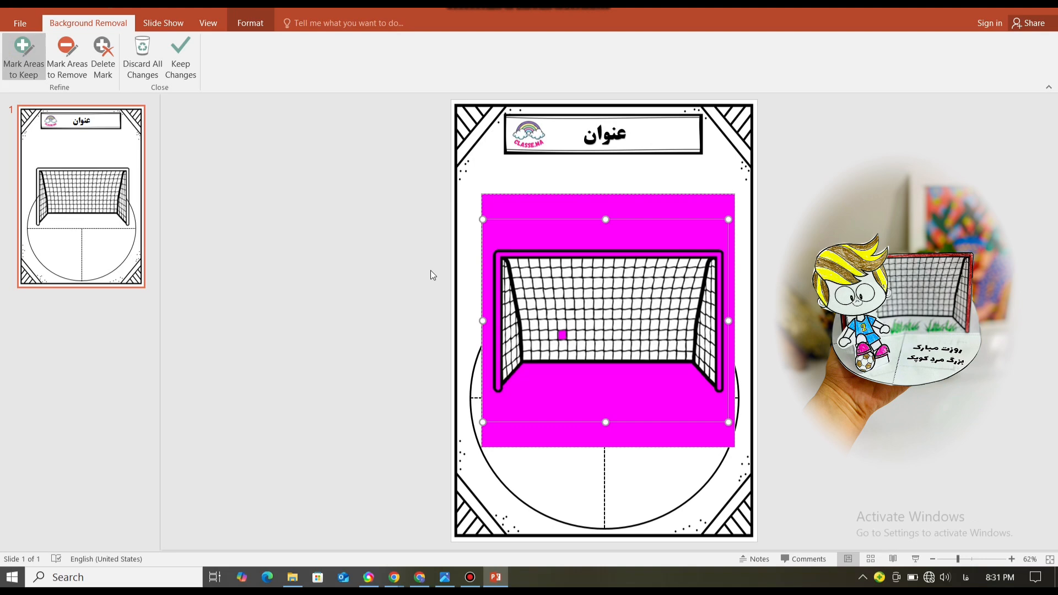
drag(526, 249, 561, 253)
drag(660, 251, 660, 252)
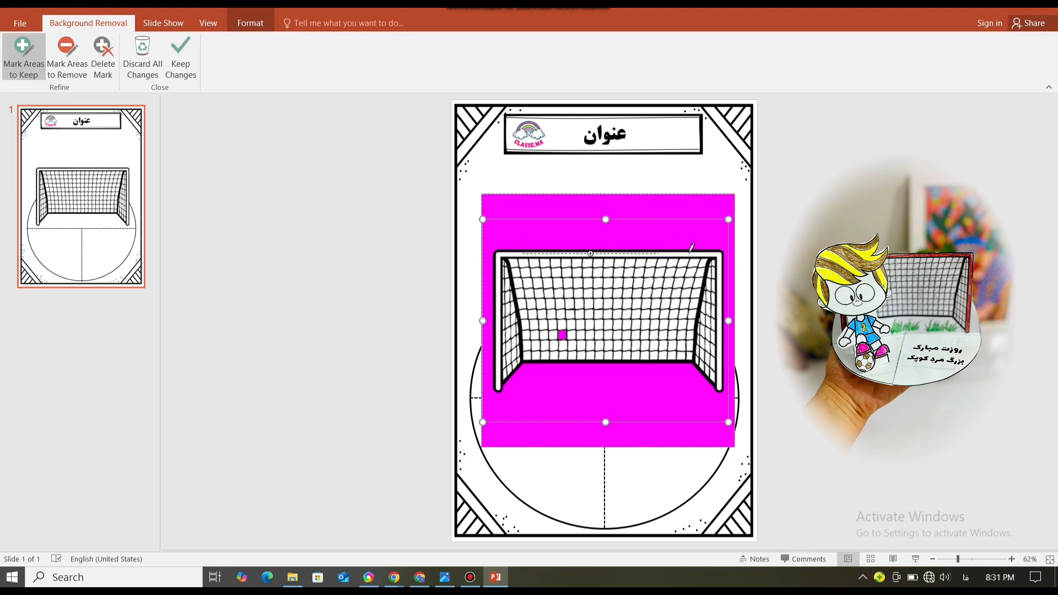
click(561, 336)
click(750, 426)
Step: Centre the goal picture horizontally above the dashed fold line and crop away the empty margin above its crossbar
right_click(753, 429)
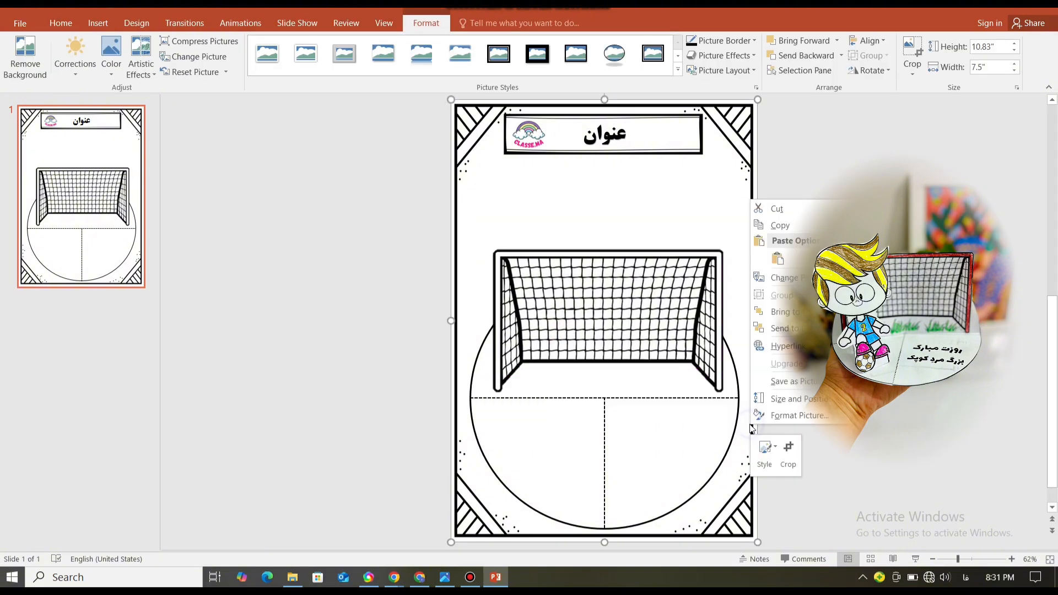
click(647, 332)
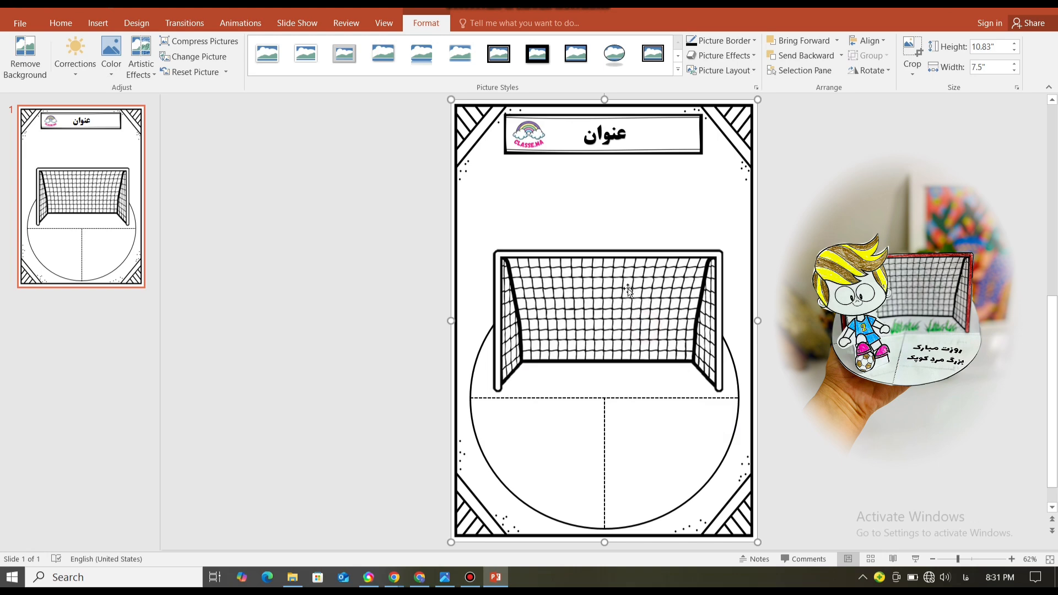
mouse_move(628, 286)
mouse_down()
mouse_move(590, 232)
mouse_move(645, 351)
mouse_move(622, 276)
mouse_move(634, 275)
mouse_move(628, 282)
mouse_up()
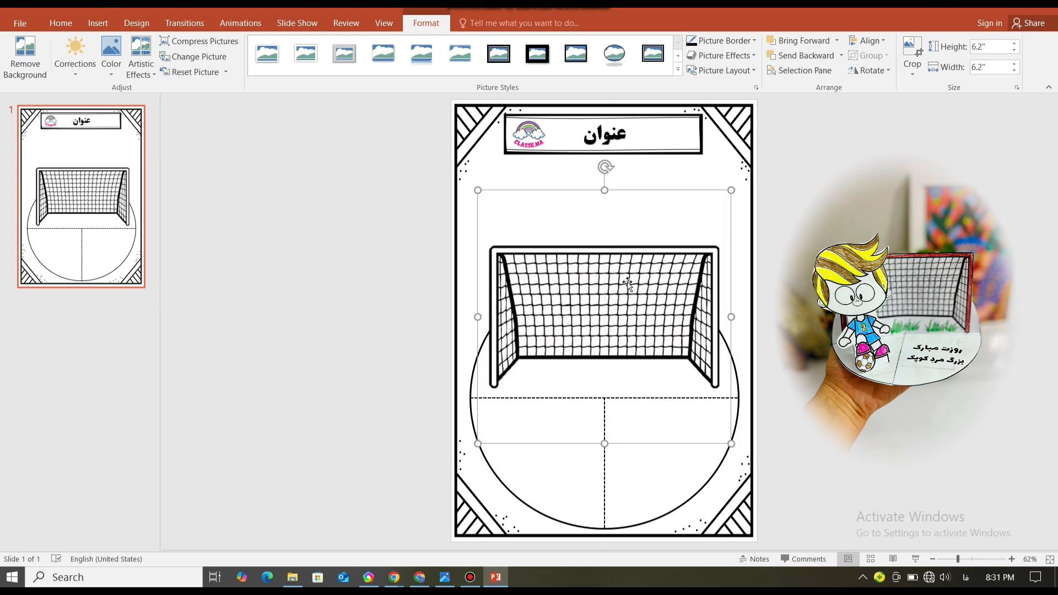
right_click(622, 319)
click(661, 277)
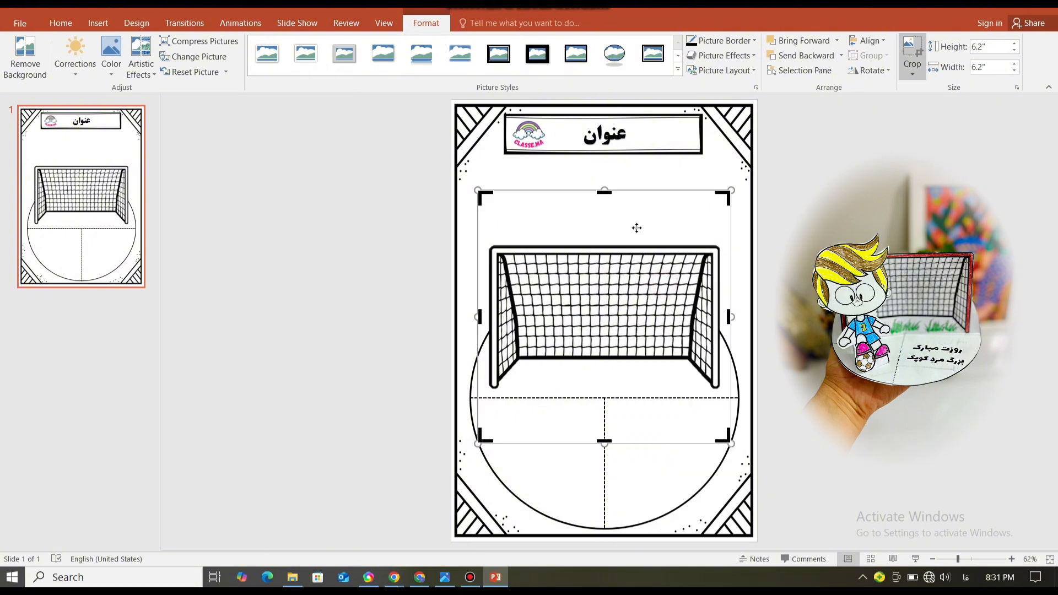
drag(604, 190, 613, 242)
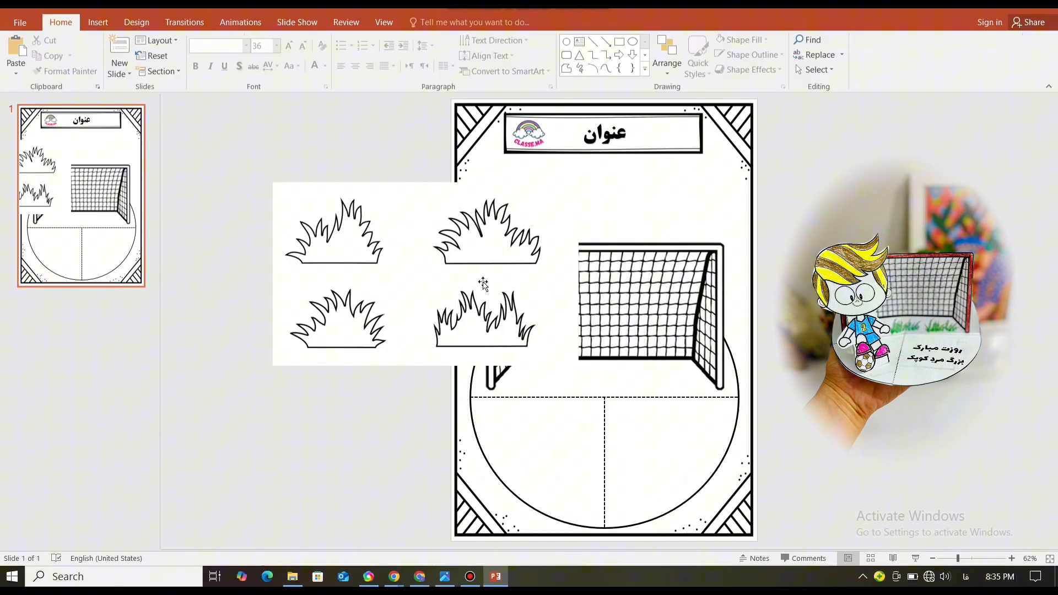
Step: Move the grass picture over the goal and crop it to about 1.43" × 2.6", keeping only the lower-right clump without its baseline
click(484, 279)
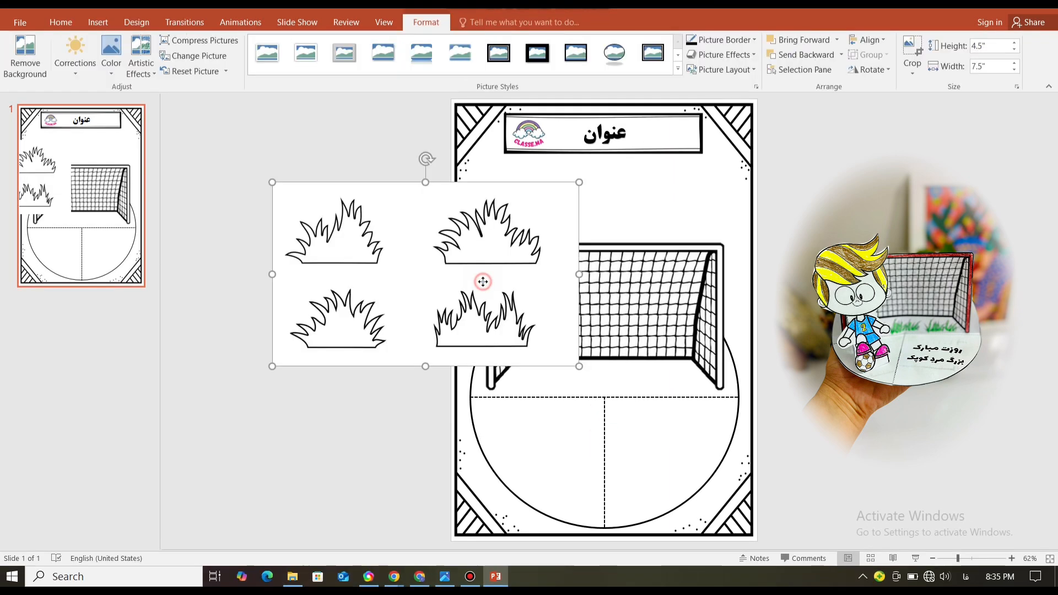
drag(484, 279, 632, 340)
right_click(628, 368)
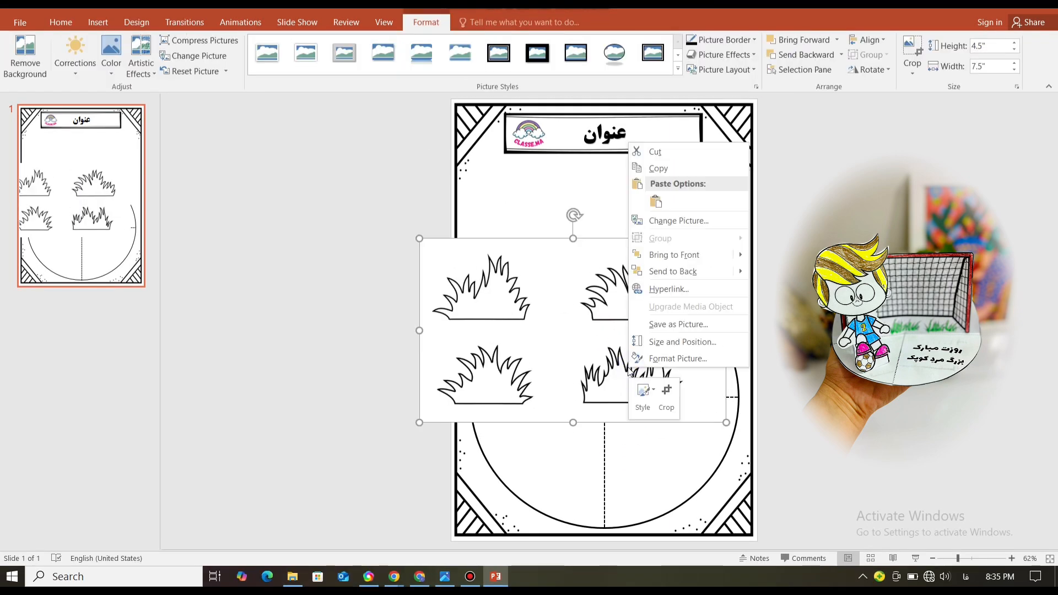
click(668, 397)
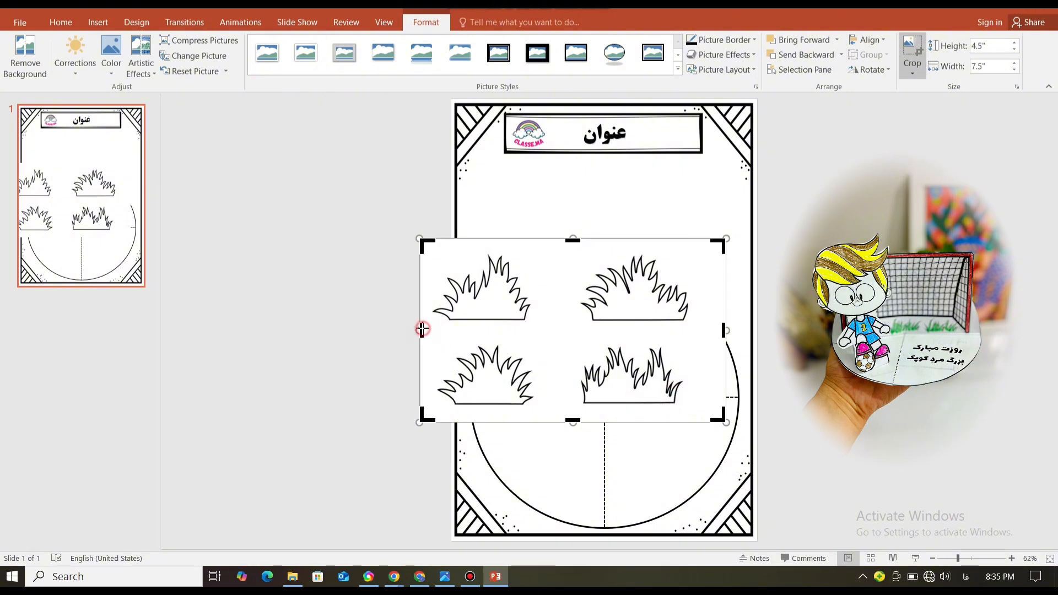
drag(421, 330, 583, 332)
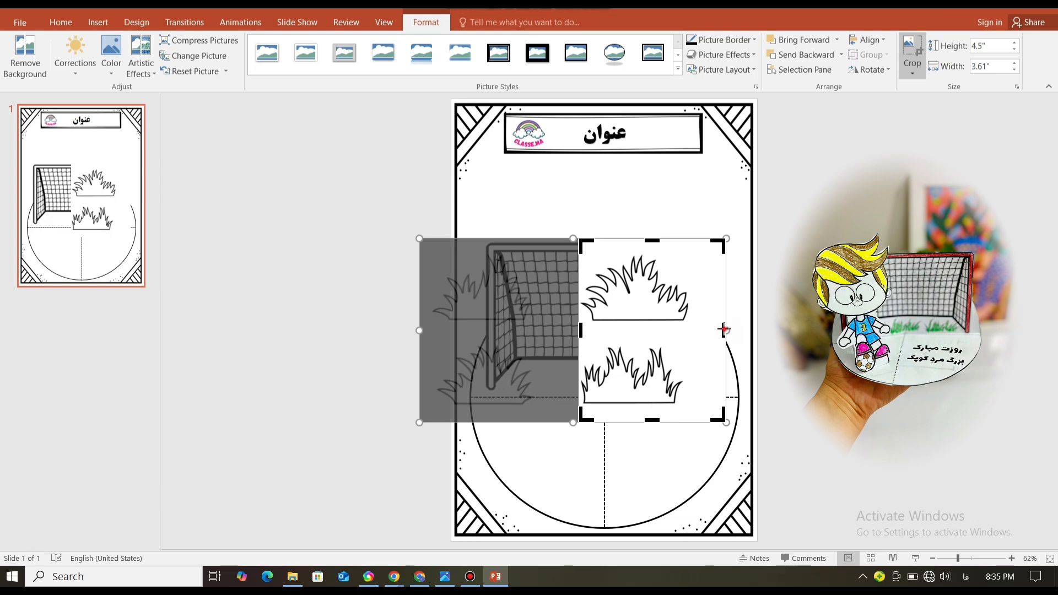
drag(722, 330, 684, 328)
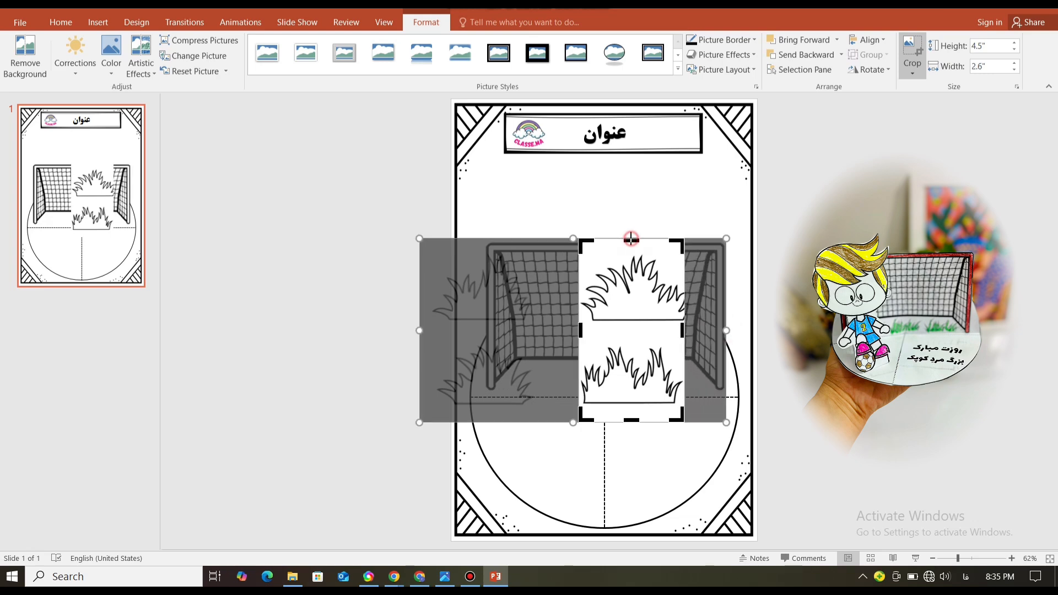
drag(632, 239, 633, 343)
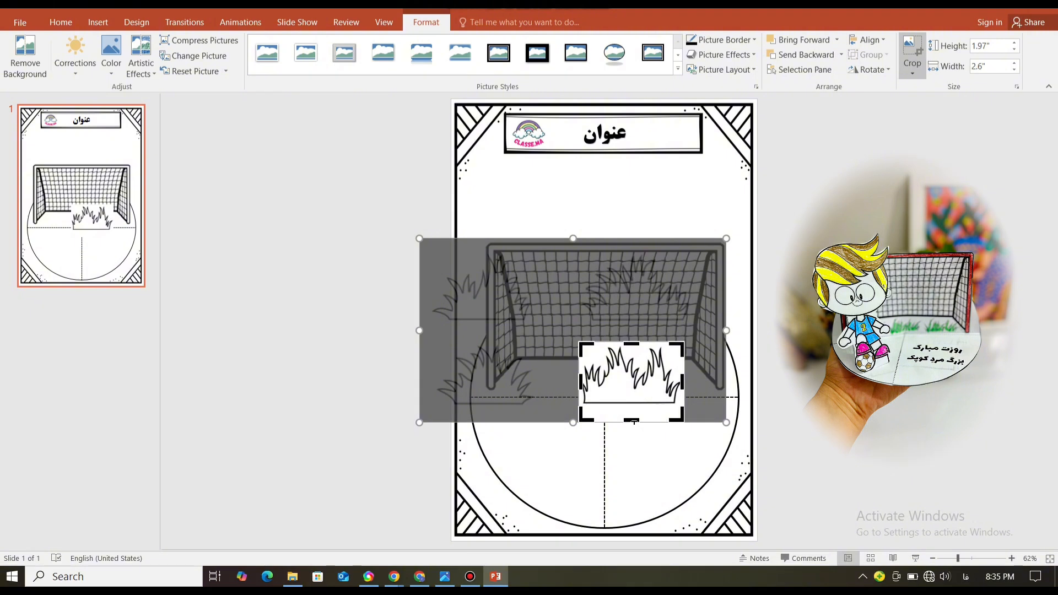
drag(634, 422, 634, 401)
click(802, 379)
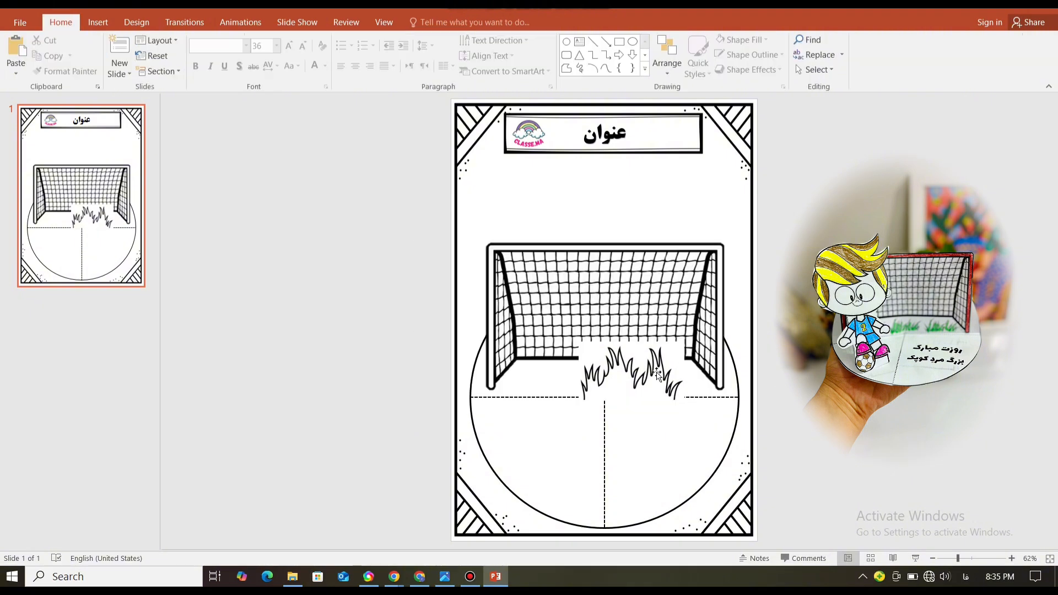
Step: Remove the cropped grass clump's background, extending the kept region to its full extent and marking the blade interiors to keep
click(658, 375)
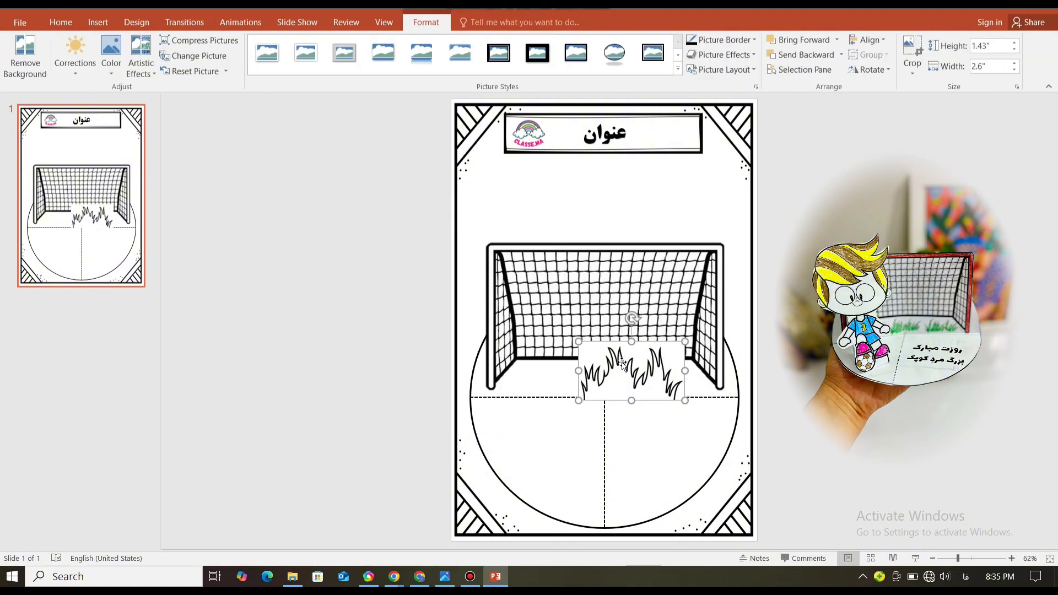
click(25, 55)
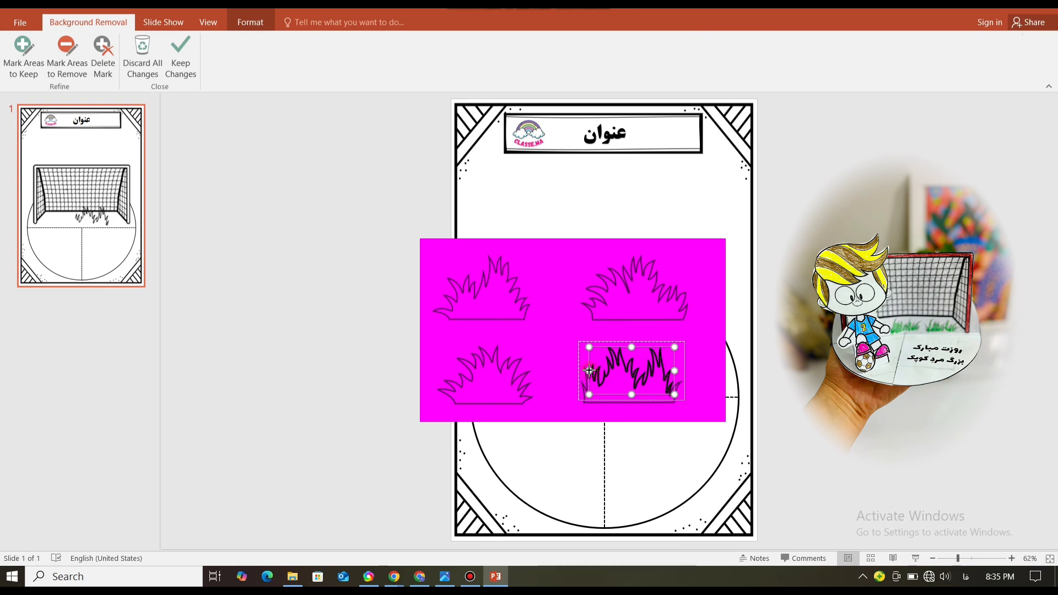
drag(589, 370, 580, 371)
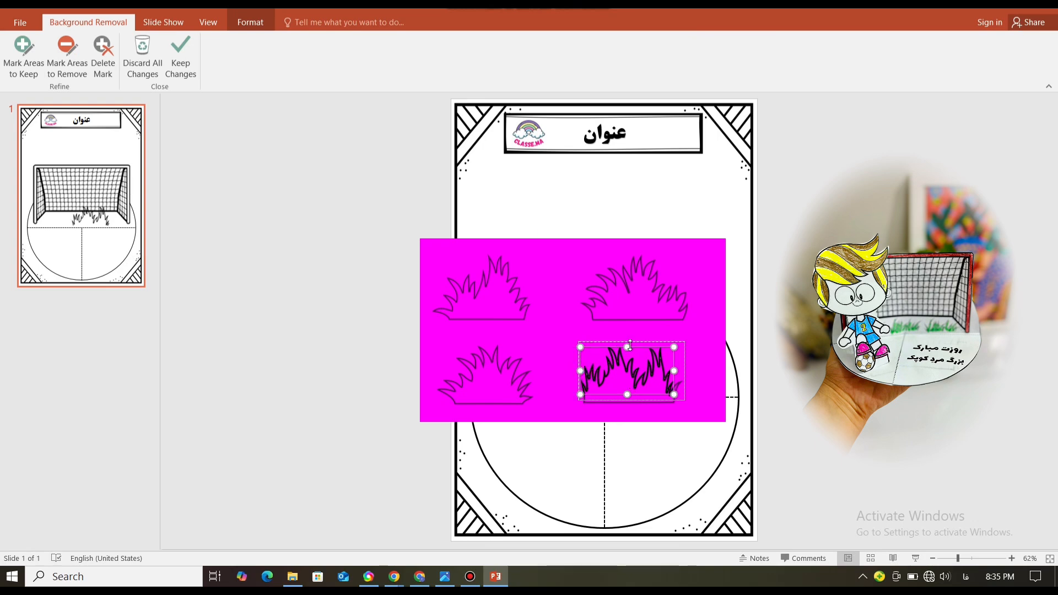
drag(630, 347, 630, 340)
drag(628, 393, 629, 397)
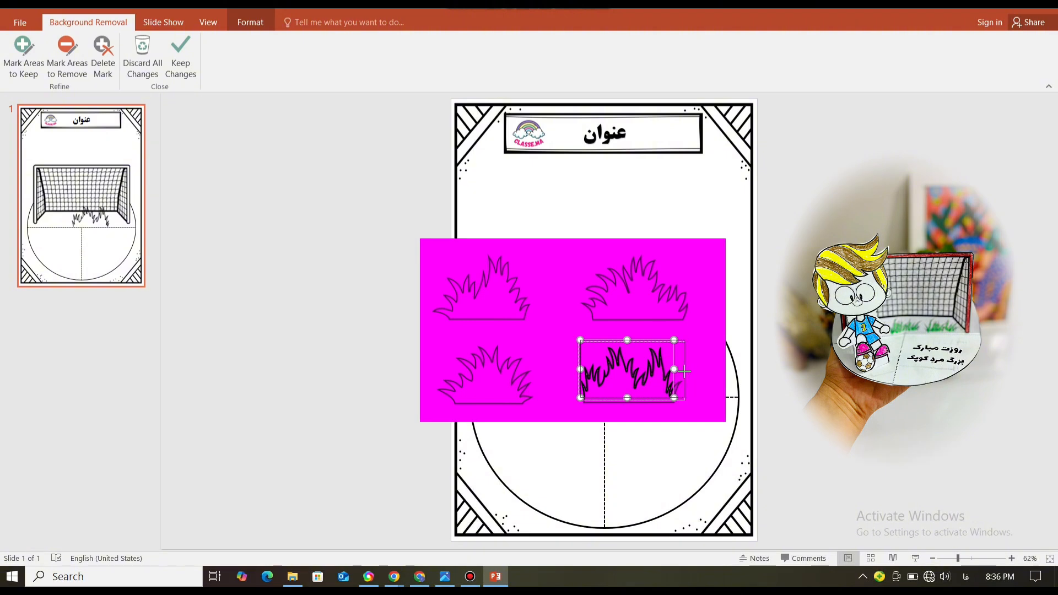
drag(684, 371, 685, 369)
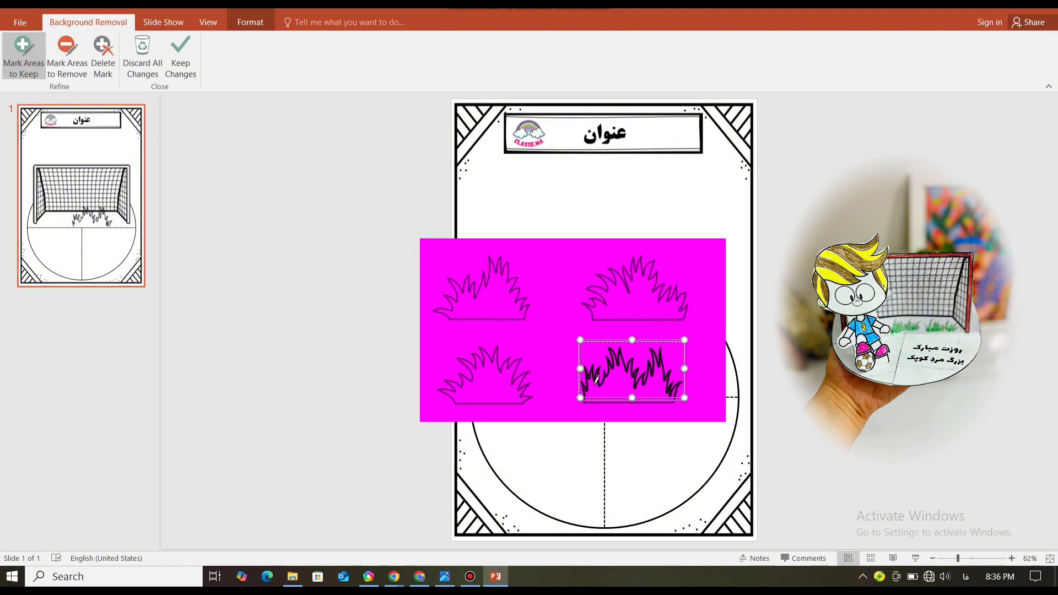
mouse_move(658, 396)
mouse_down()
mouse_move(658, 379)
mouse_move(664, 395)
mouse_up()
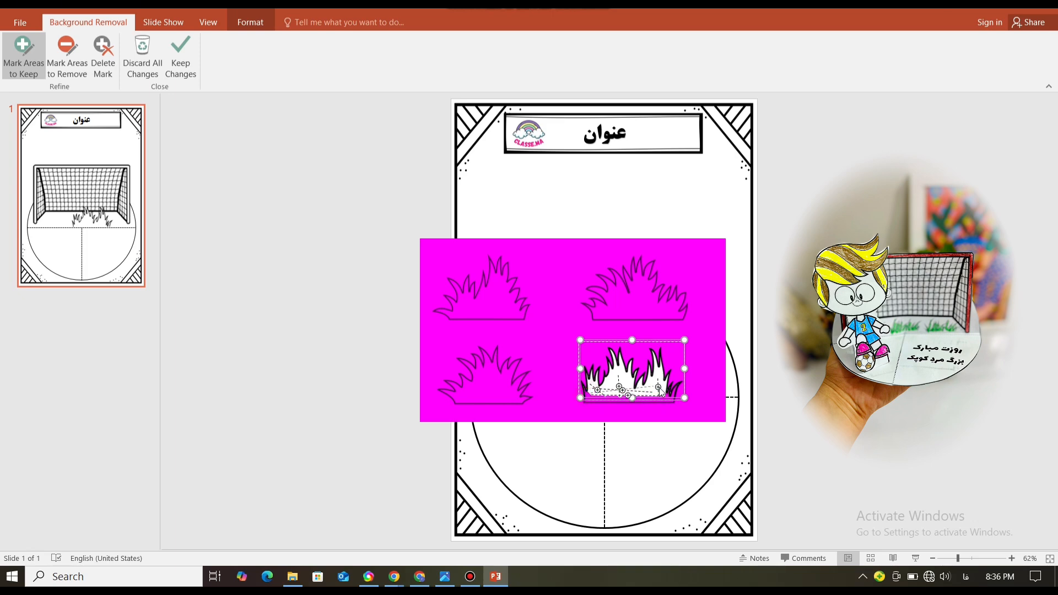
click(673, 395)
click(794, 383)
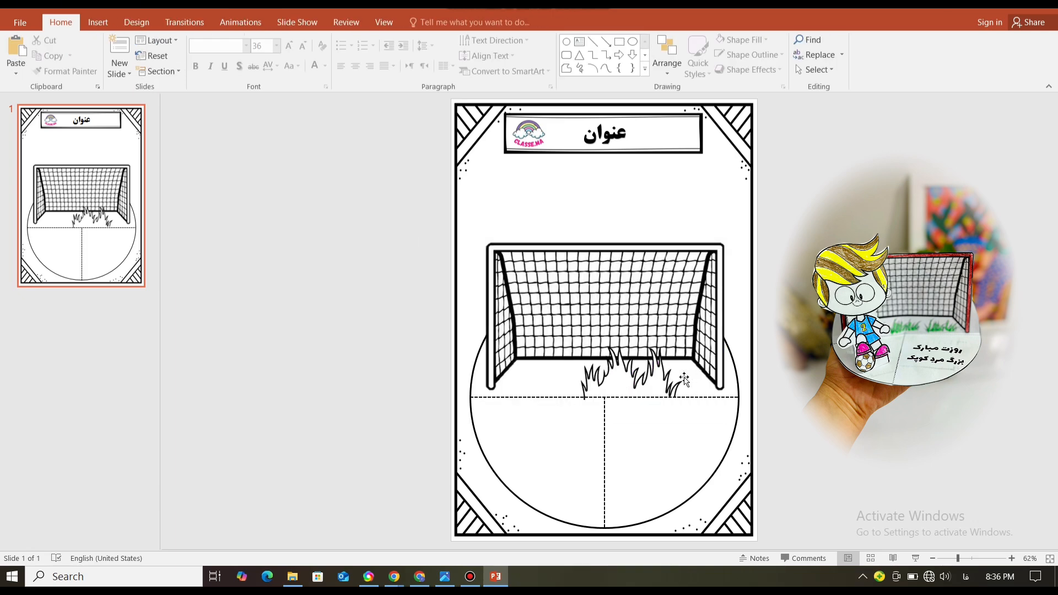
Step: Shrink the grass clump to about 0.84" × 1.52" and space three copies evenly along the base of the goal
click(675, 361)
drag(683, 337, 679, 374)
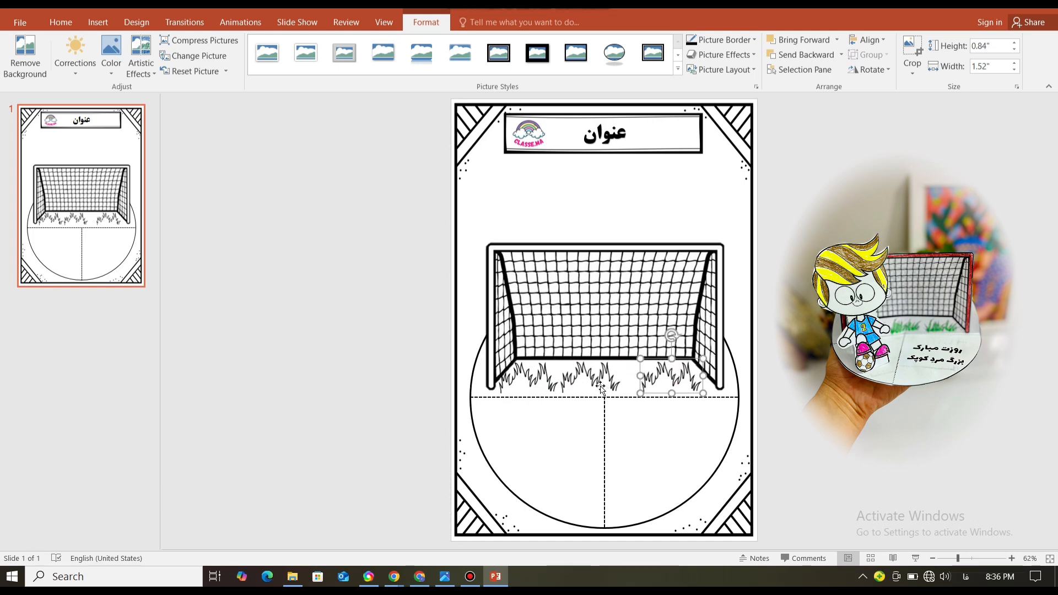
drag(600, 386, 610, 386)
drag(528, 386, 537, 386)
click(677, 191)
key(alt+Tab)
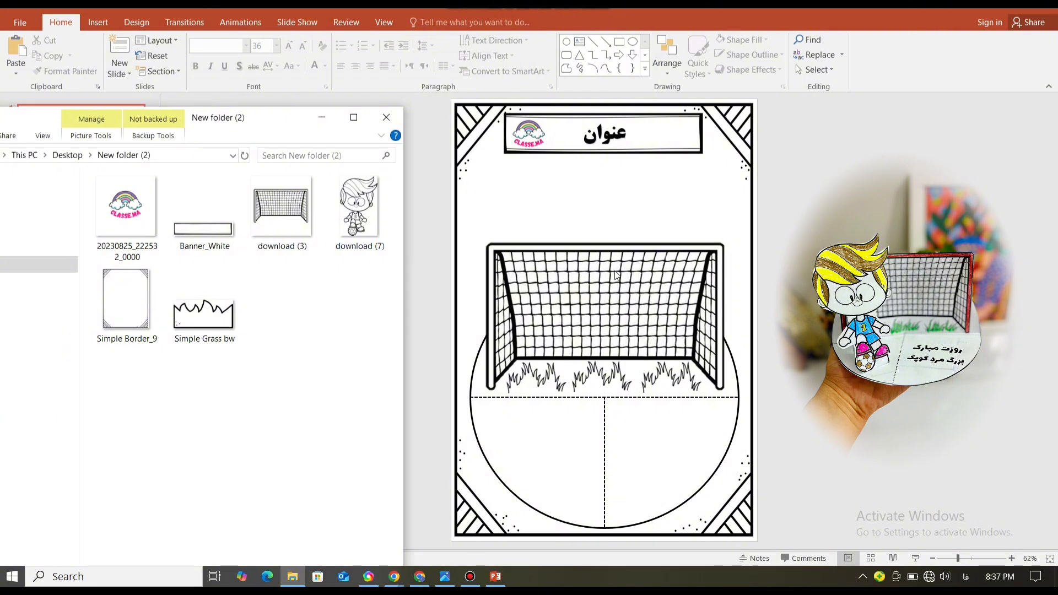
key(alt+Tab)
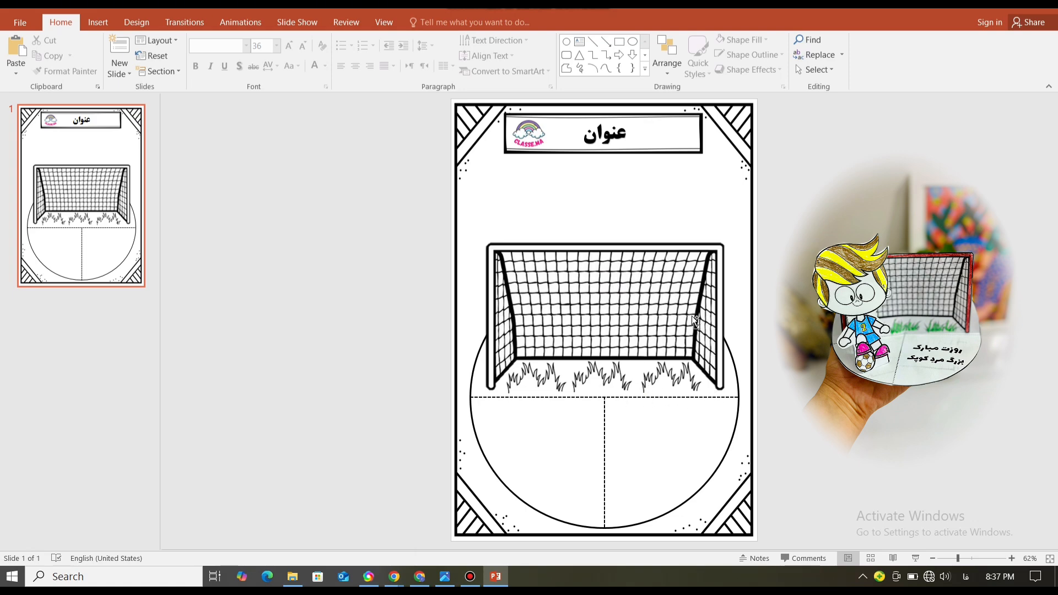
Step: Group the goal, three grass clumps, circle and dashed lines, then scale the group down slightly and shift it toward the right border
click(581, 281)
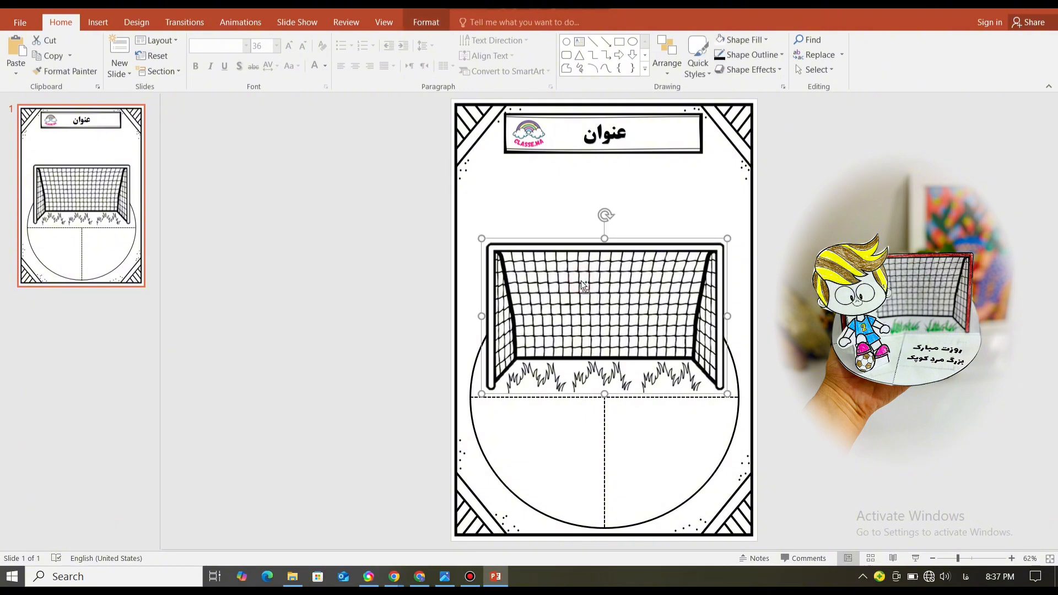
click(524, 380)
shift+click(591, 382)
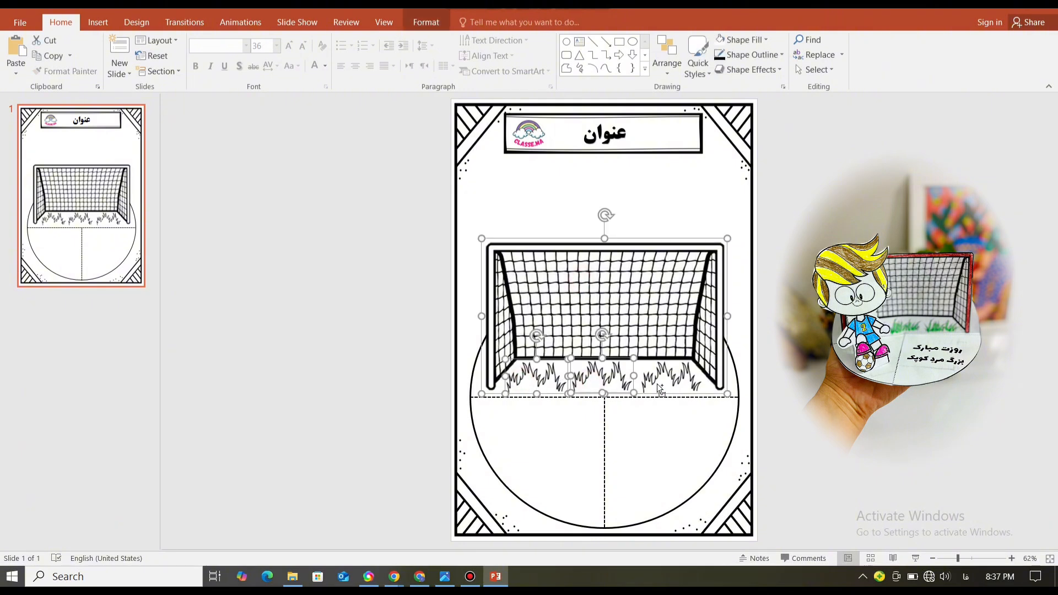
click(705, 437)
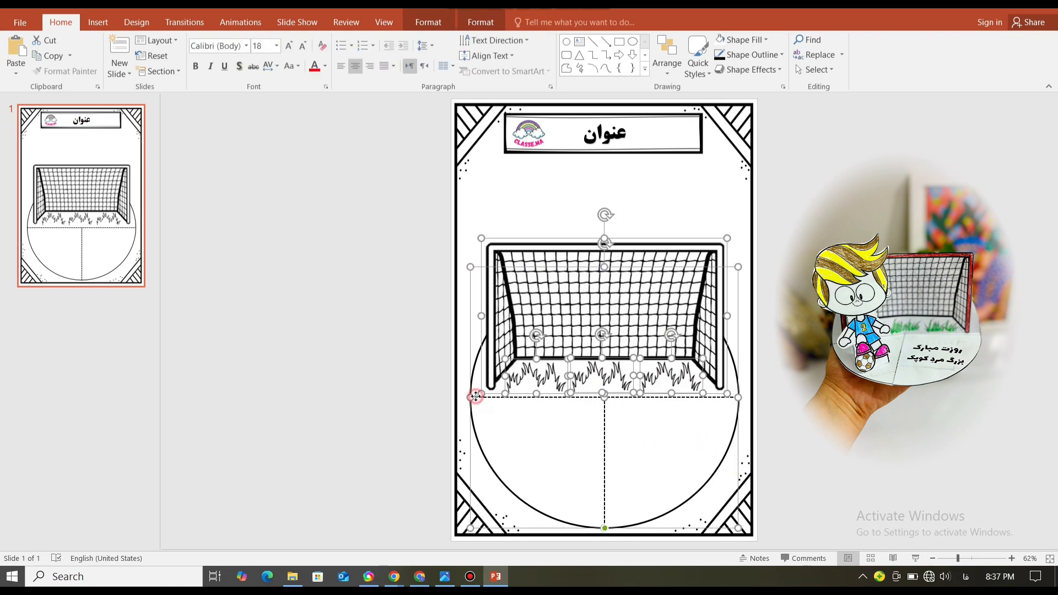
key(ctrl+g)
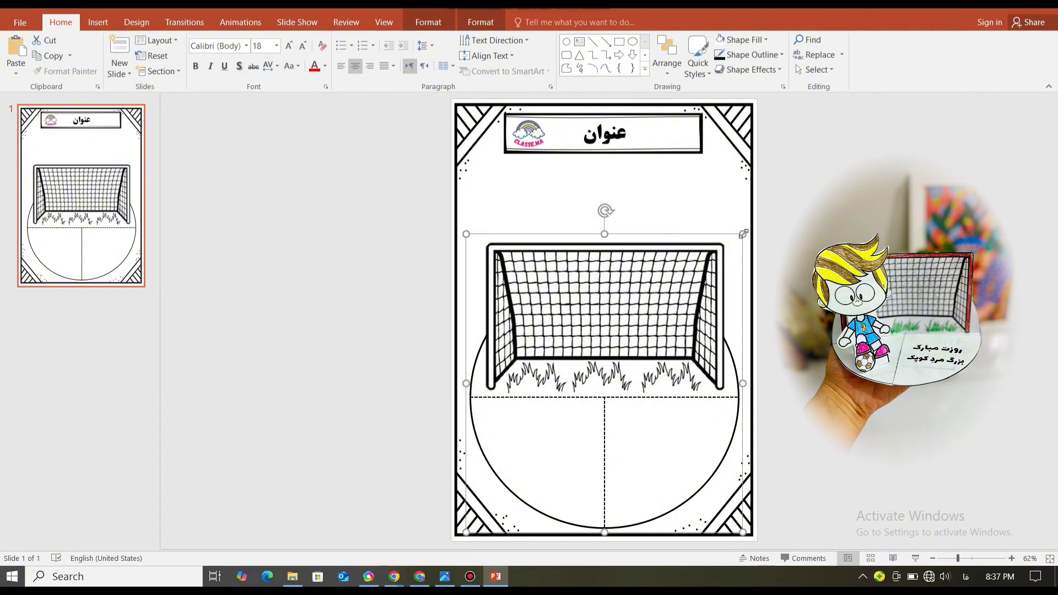
drag(743, 234, 708, 264)
drag(628, 323, 656, 311)
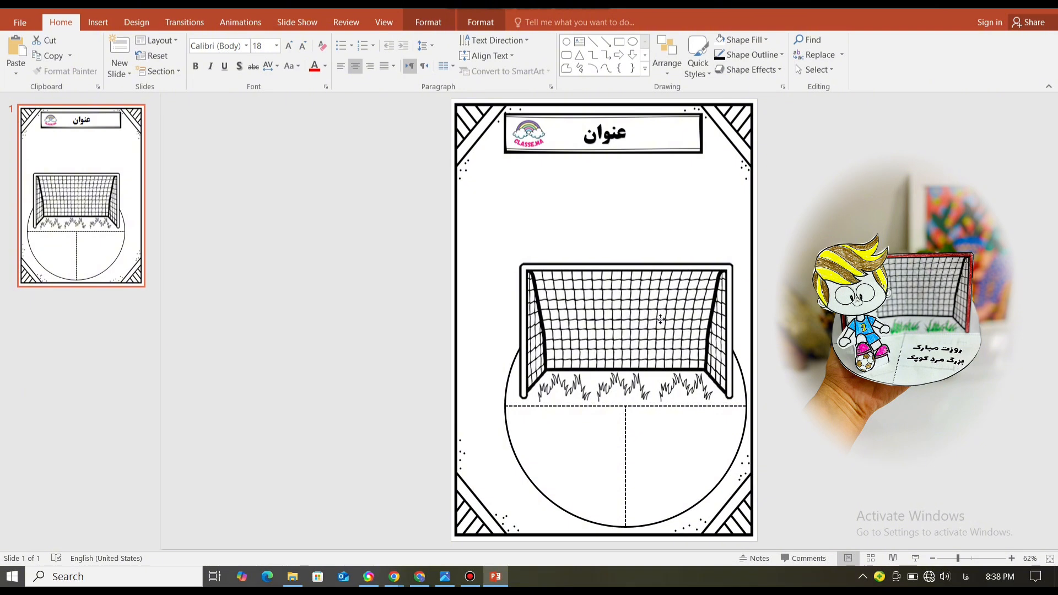
Step: Paste the boy footballer picture and place it over the left half of the circle at about 3.86" × 2.46"
key(ctrl+v)
drag(606, 281, 586, 385)
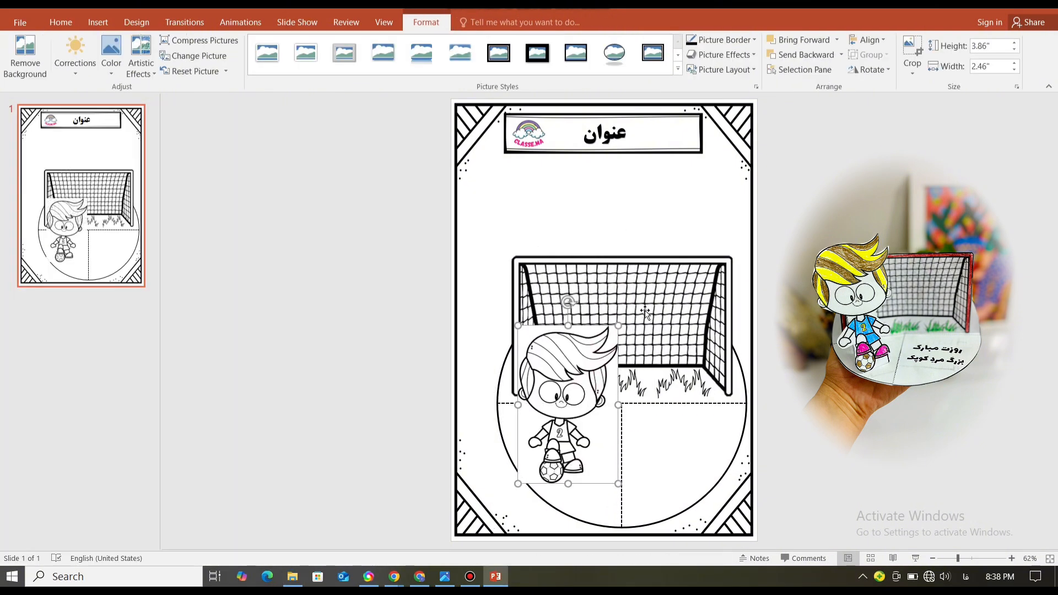
Step: Enlarge the boy footballer to about 5.03" × 3.2" and remove his background, keeping the picture's full extent and both eye interiors
drag(617, 326, 650, 280)
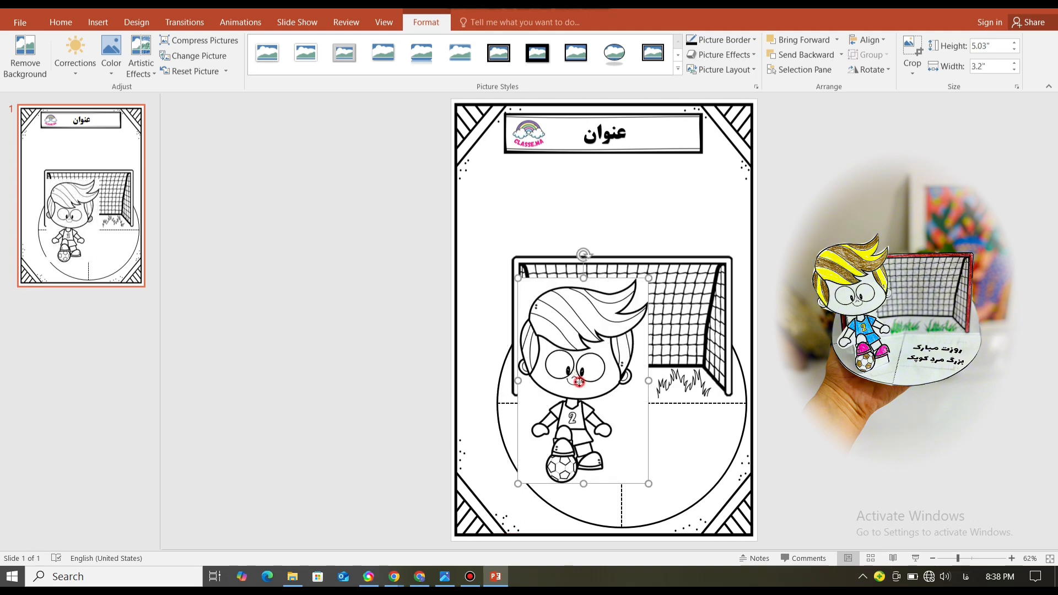
drag(579, 385, 519, 380)
click(25, 56)
scroll(587, 362, up, 4)
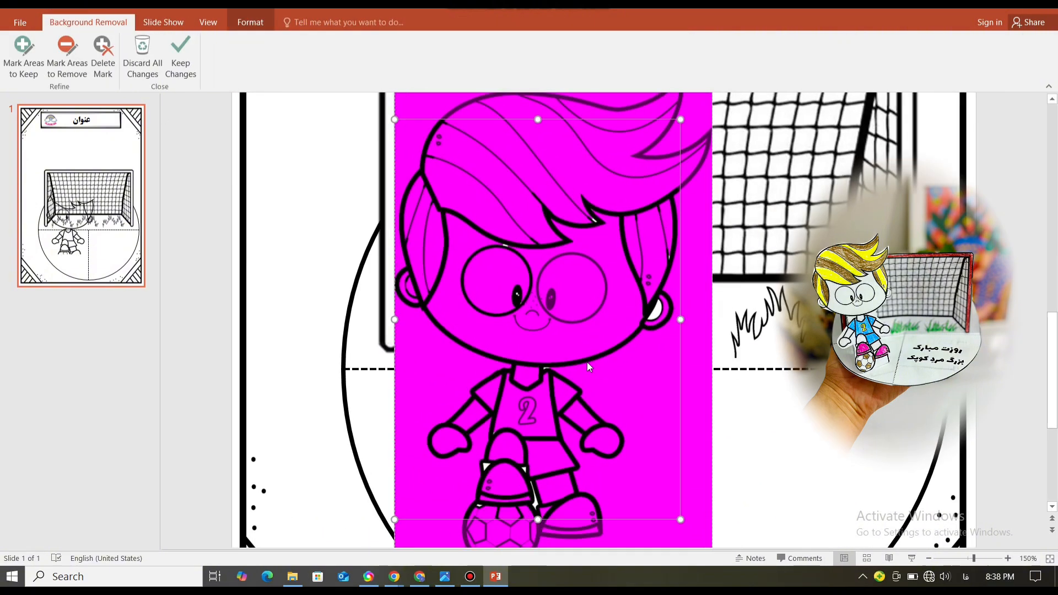
drag(559, 186, 560, 154)
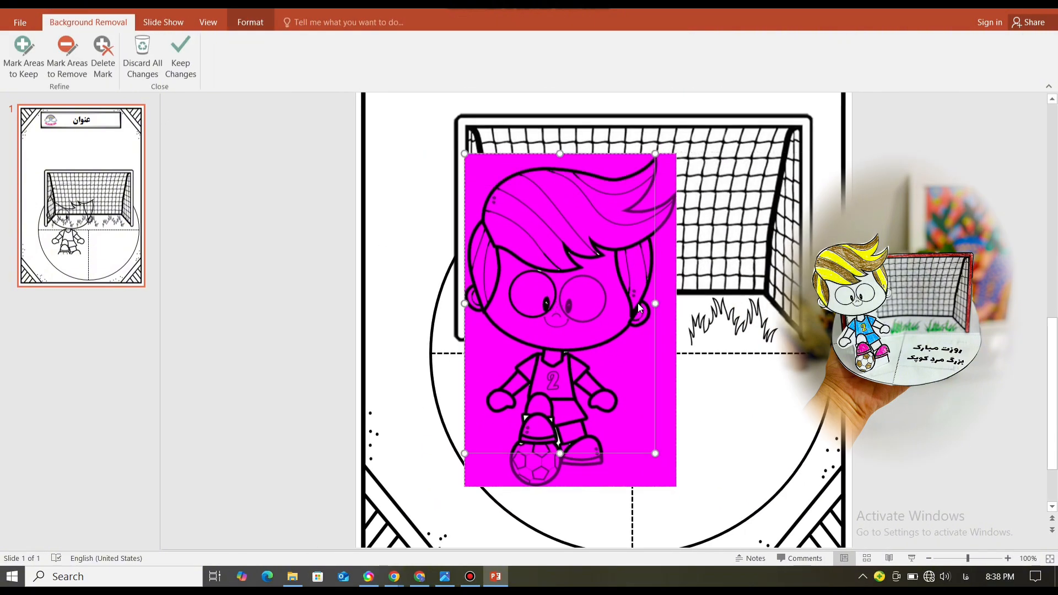
drag(659, 303, 677, 303)
drag(571, 453, 570, 487)
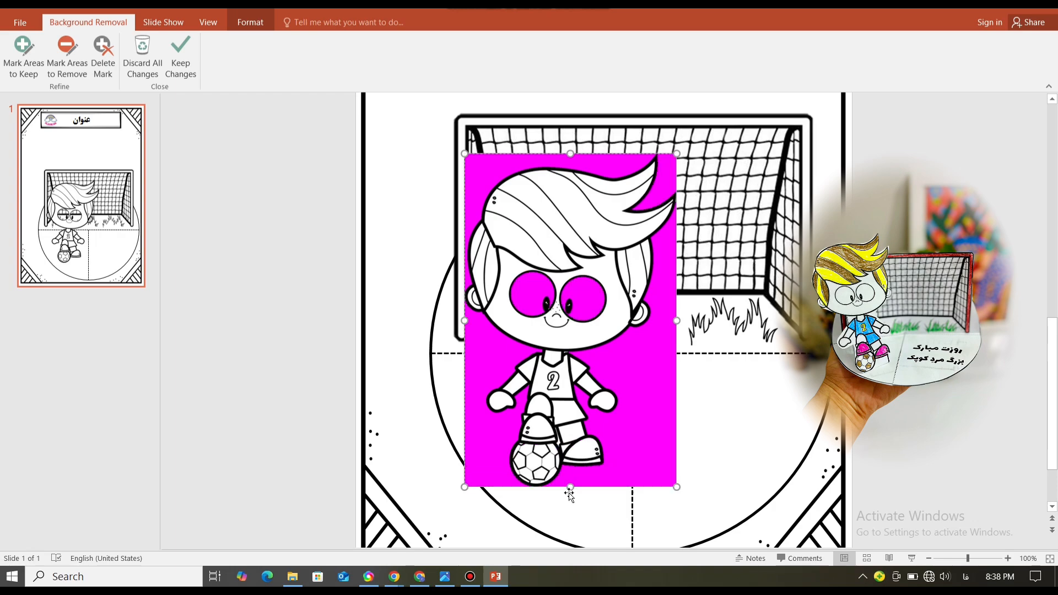
click(23, 55)
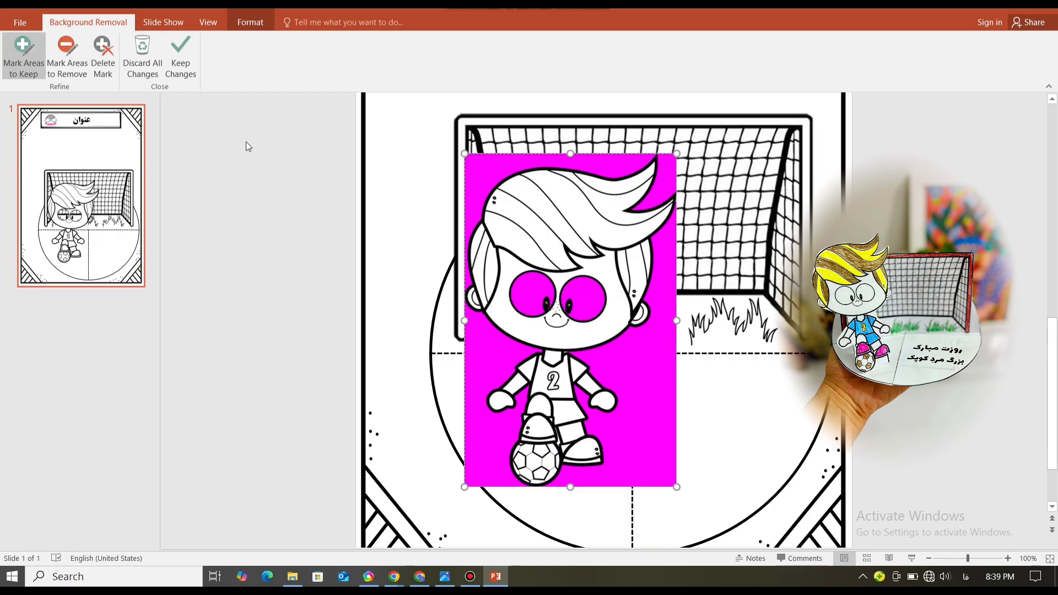
click(539, 300)
click(585, 300)
click(704, 411)
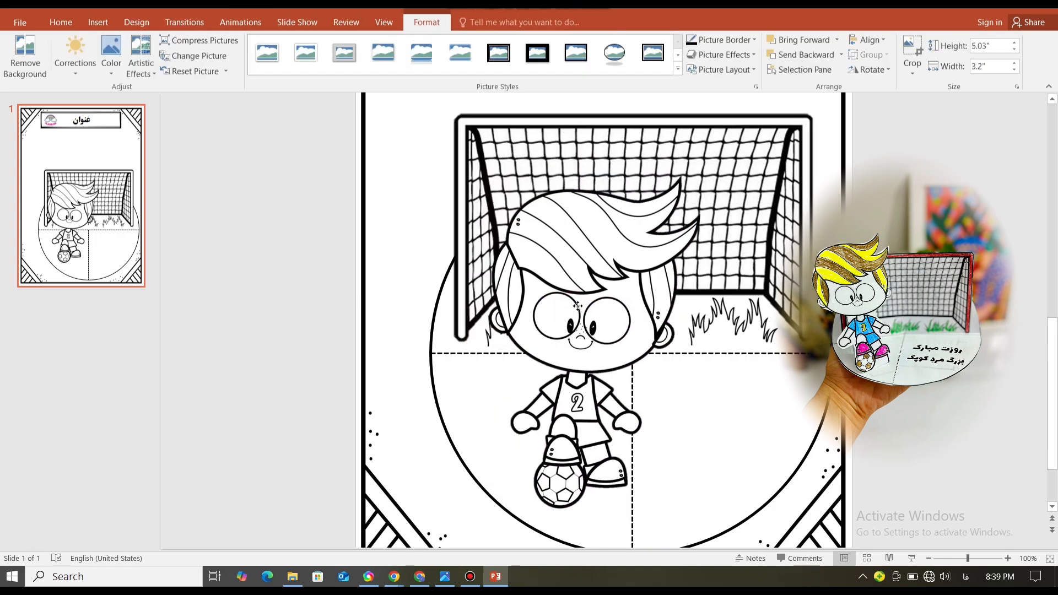
Step: Rotate the boy footballer a quarter turn counterclockwise and place him between the title banner and the goal
drag(552, 279, 528, 300)
scroll(528, 300, down, 4)
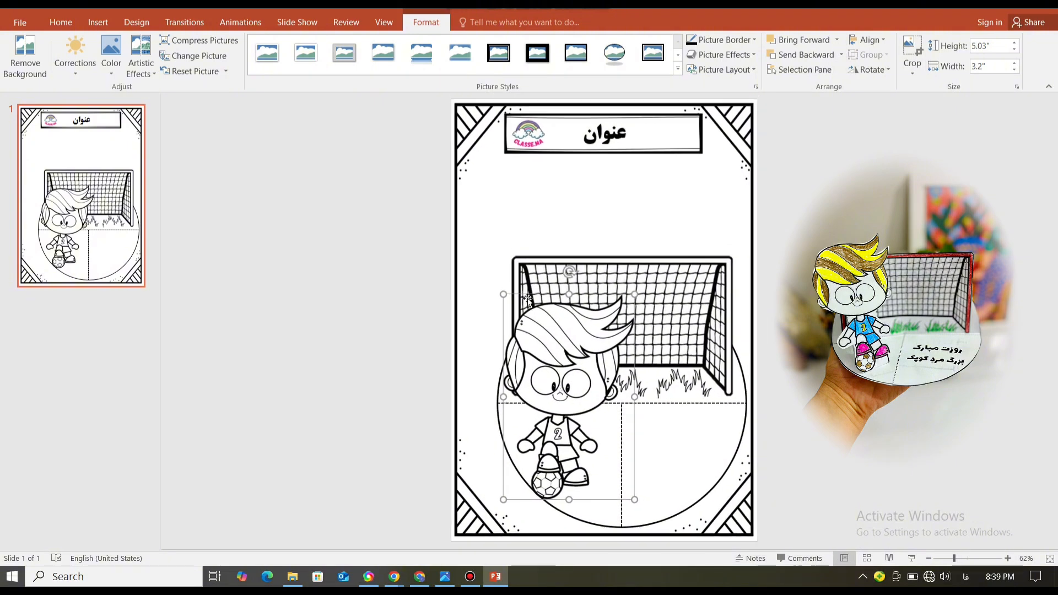
drag(570, 346, 581, 323)
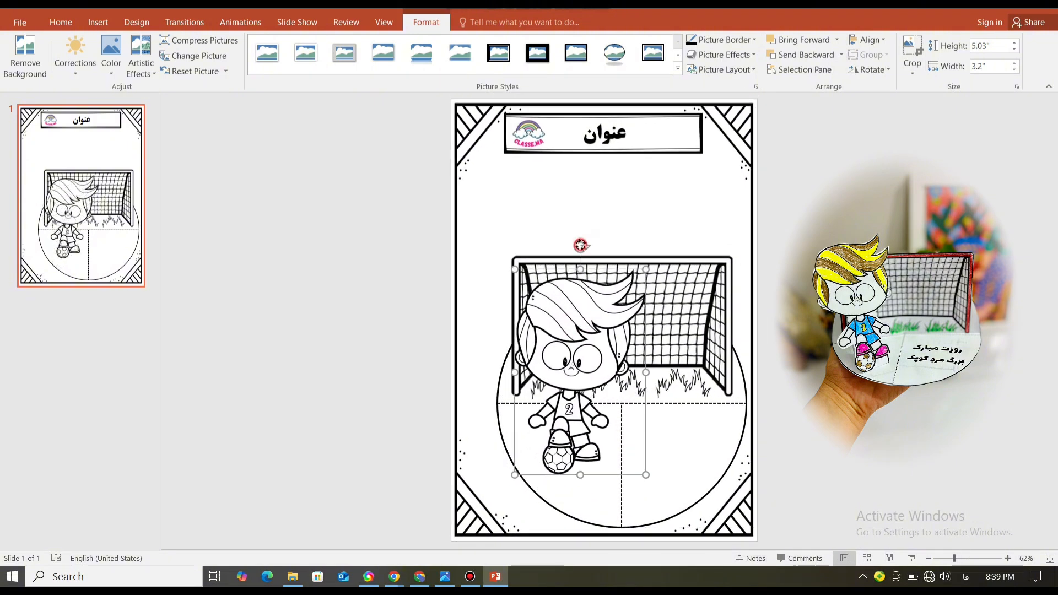
drag(579, 243, 512, 380)
Step: Draw a rectangle of about 1.14" × 2.89" from the boy's feet to the right border
click(61, 22)
click(98, 22)
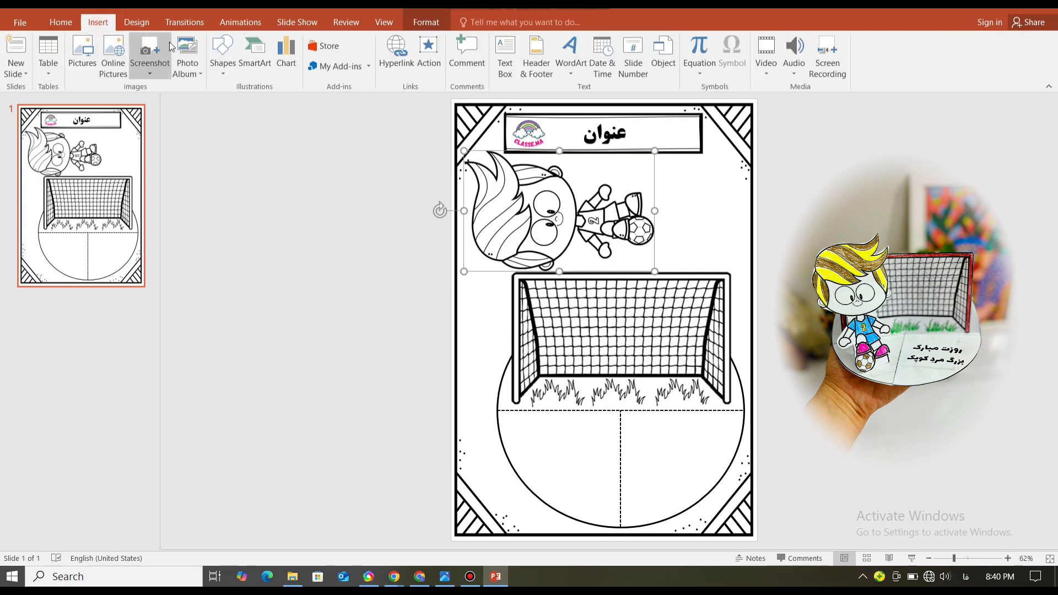
click(222, 66)
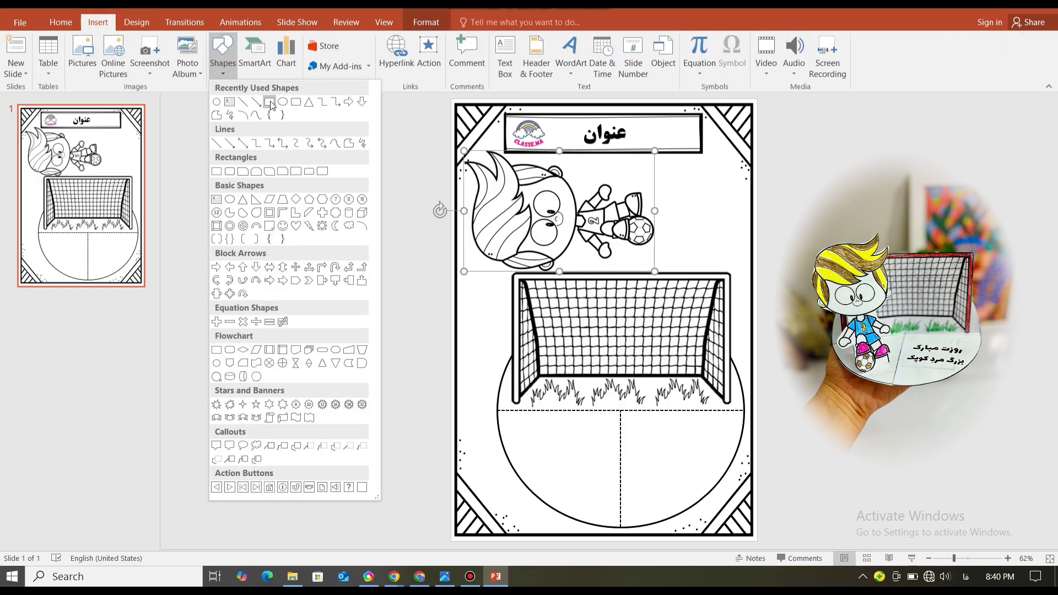
click(270, 101)
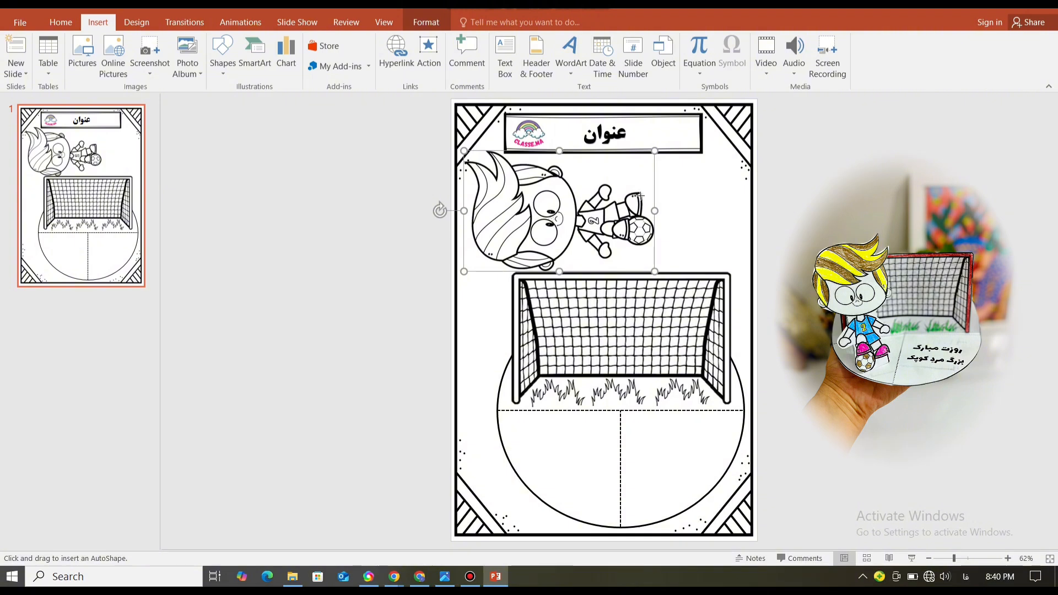
drag(628, 194, 742, 240)
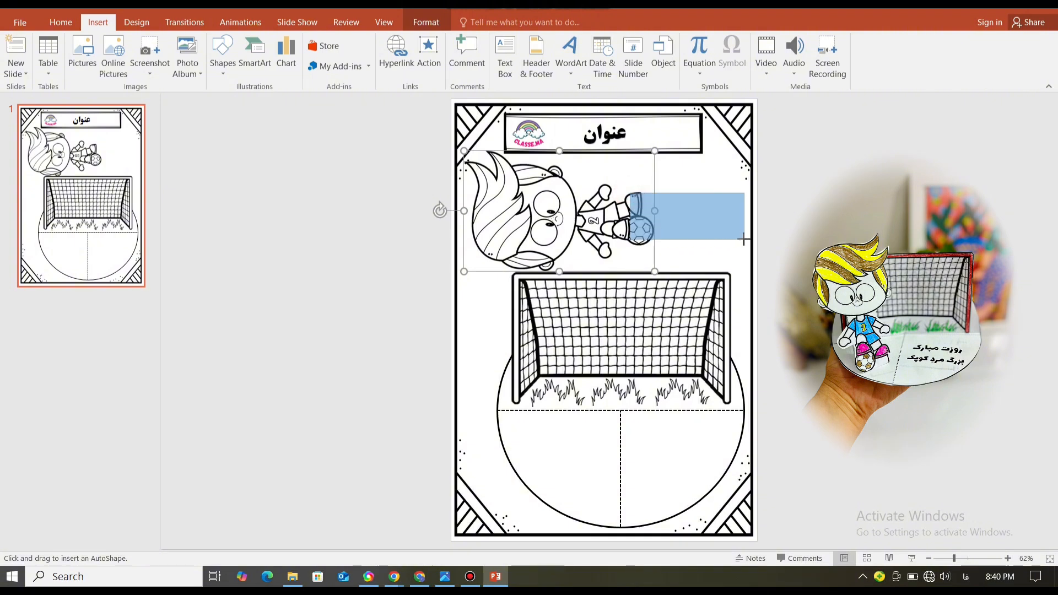
drag(748, 239, 748, 240)
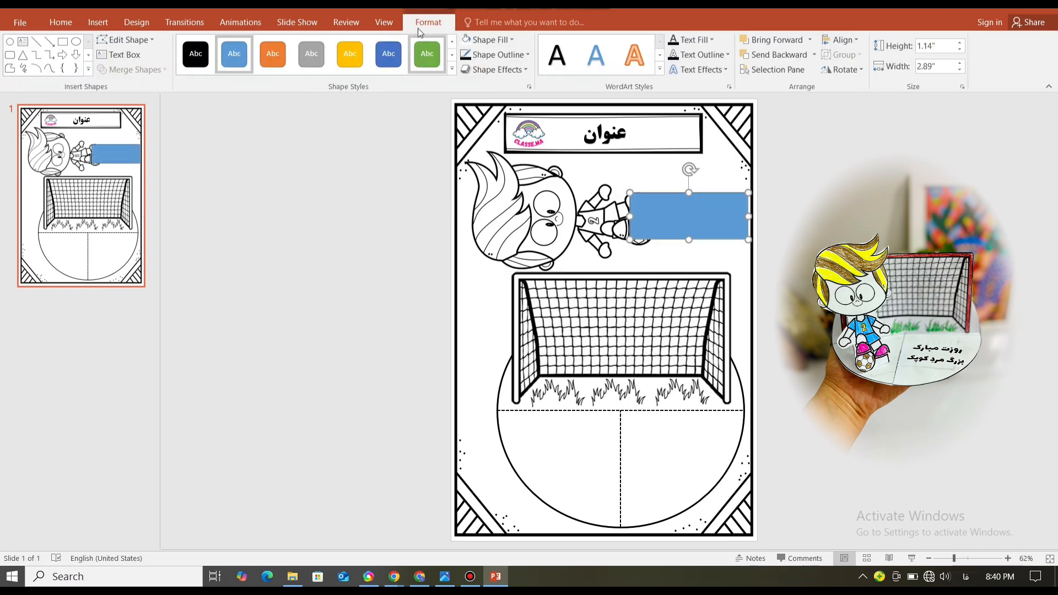
Step: Give the rectangle a white fill and a black outline, and choose its outline weight
click(472, 43)
click(467, 71)
click(486, 54)
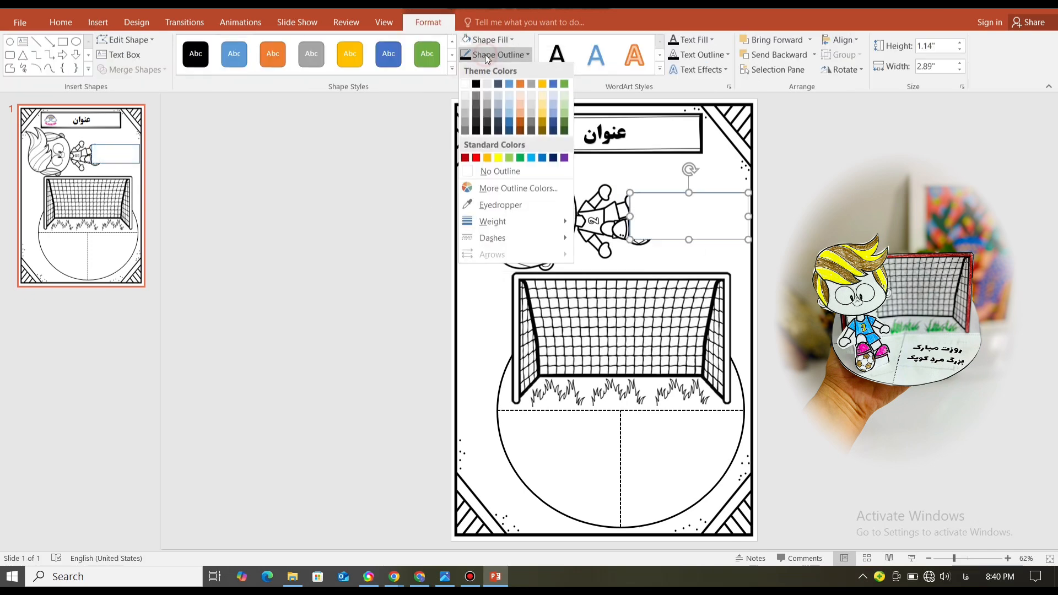
click(476, 84)
click(498, 56)
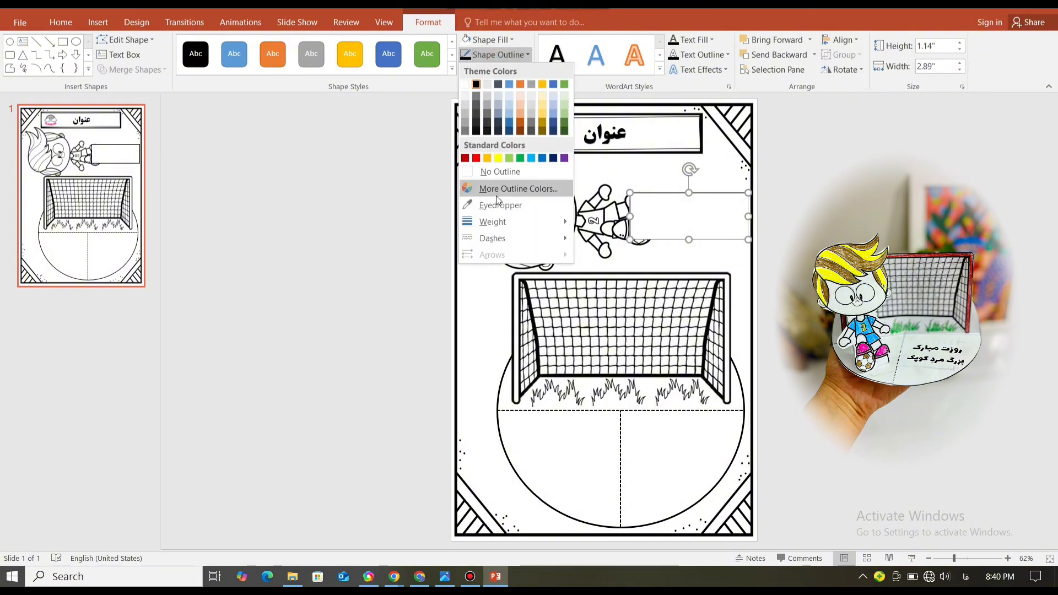
mouse_move(496, 222)
click(628, 291)
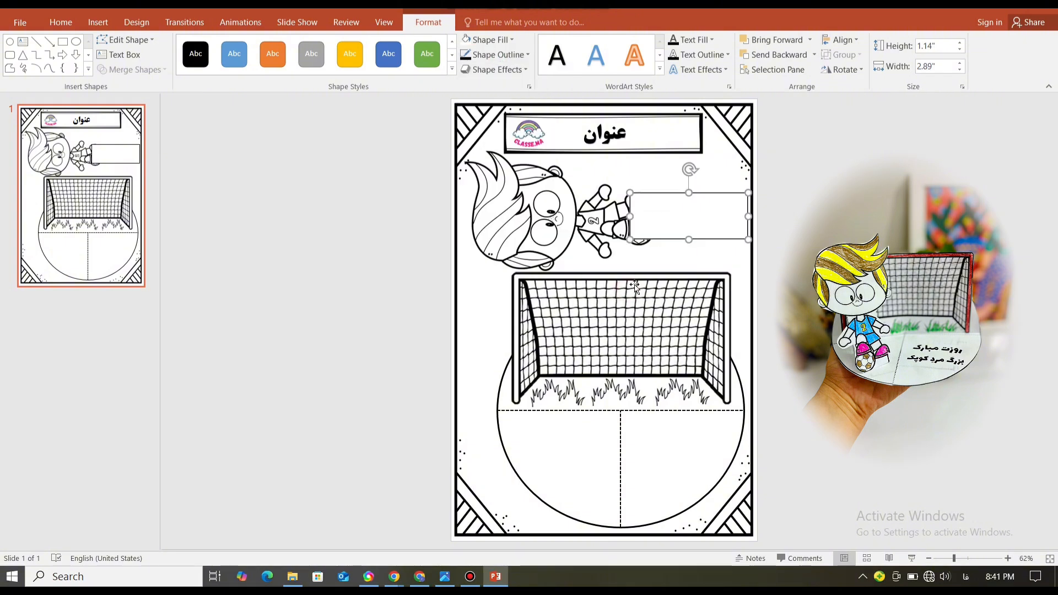
Step: Bring the boy footballer to the front so his feet and ball overlap the rectangle
click(609, 220)
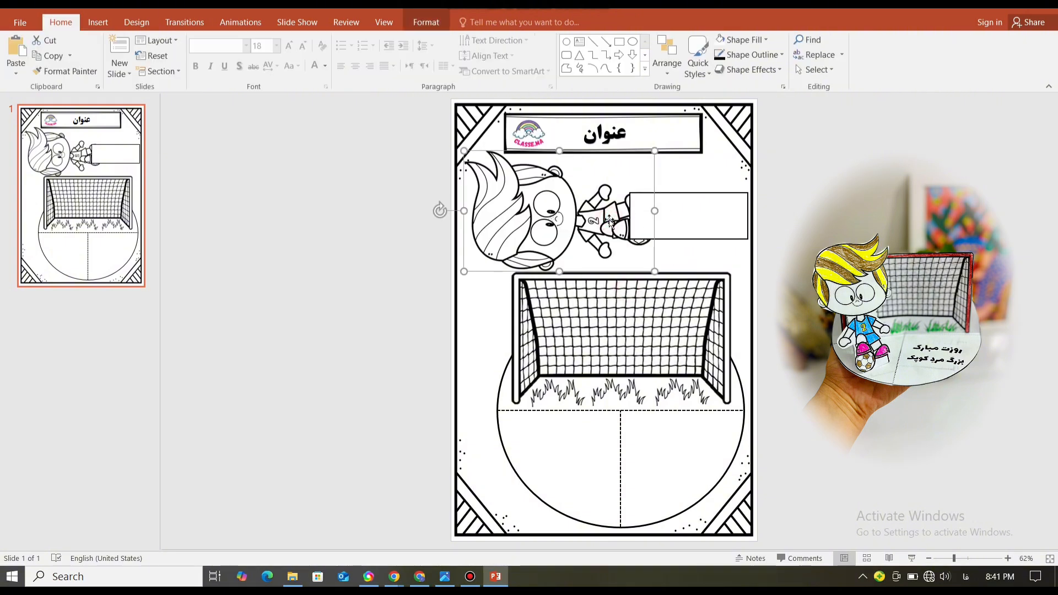
click(682, 220)
click(599, 219)
right_click(571, 216)
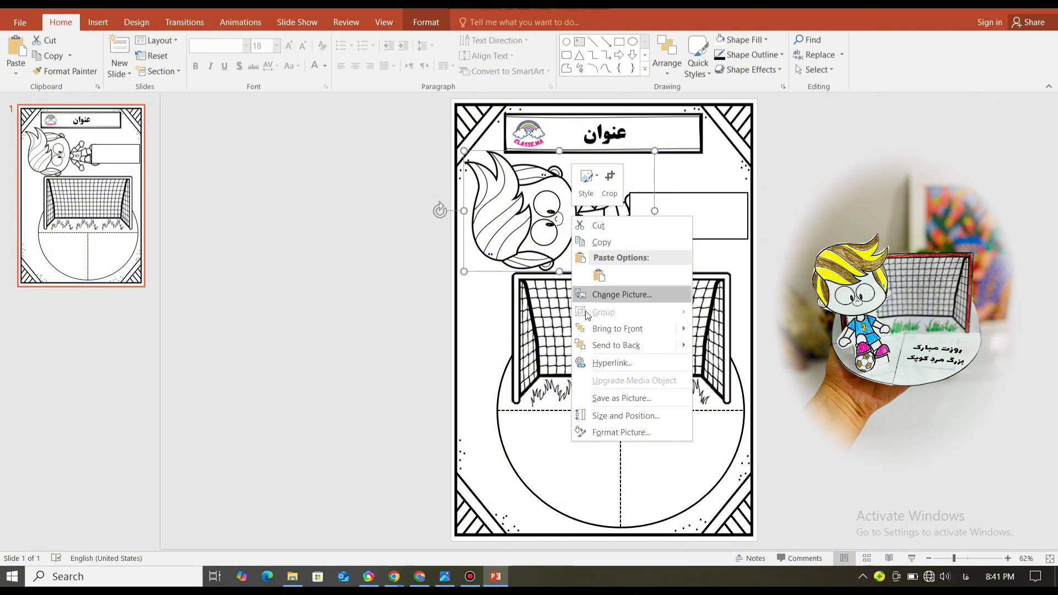
mouse_move(595, 334)
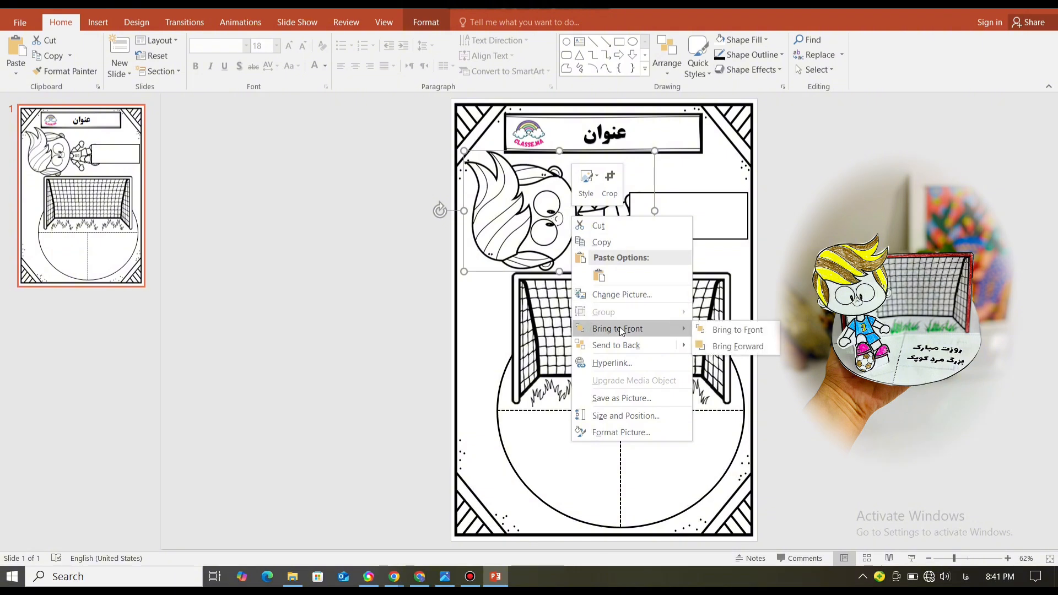
click(711, 331)
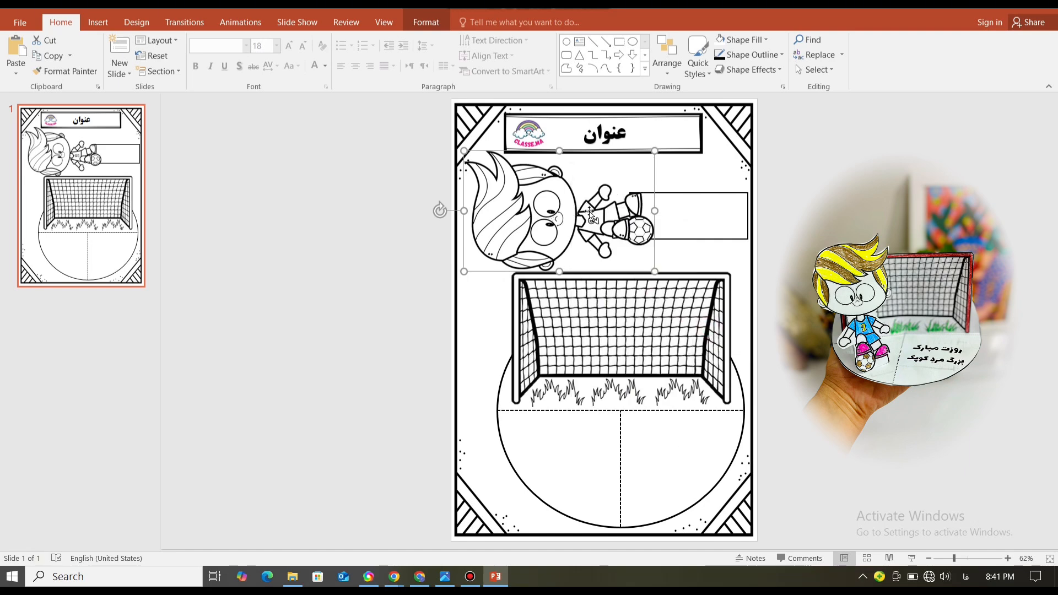
Step: Lower the rectangle's upper edge slightly to fit against the boy's raised foot
click(674, 214)
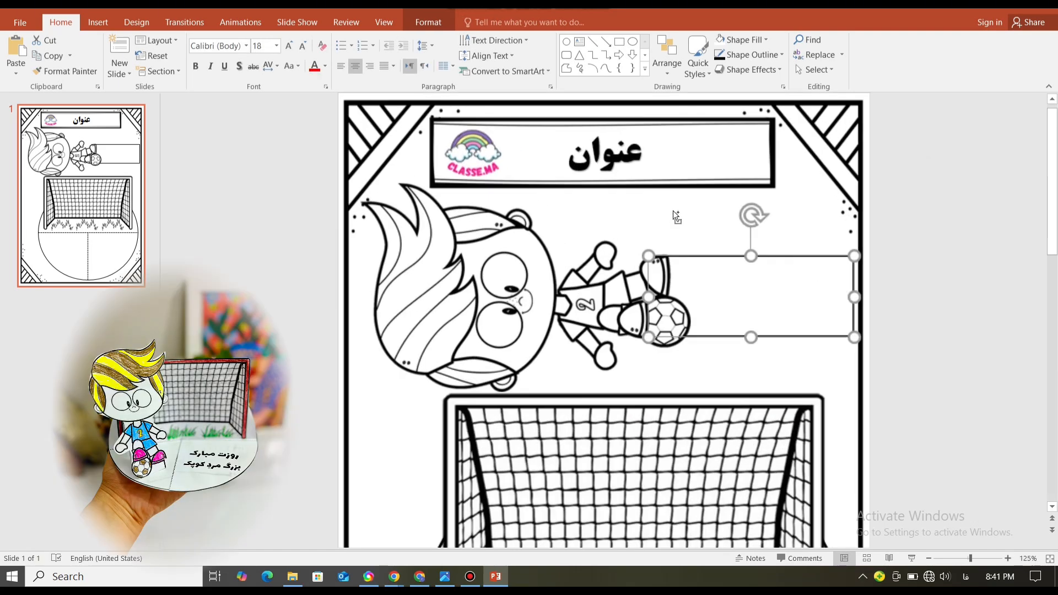
scroll(673, 213, up, 5)
click(759, 320)
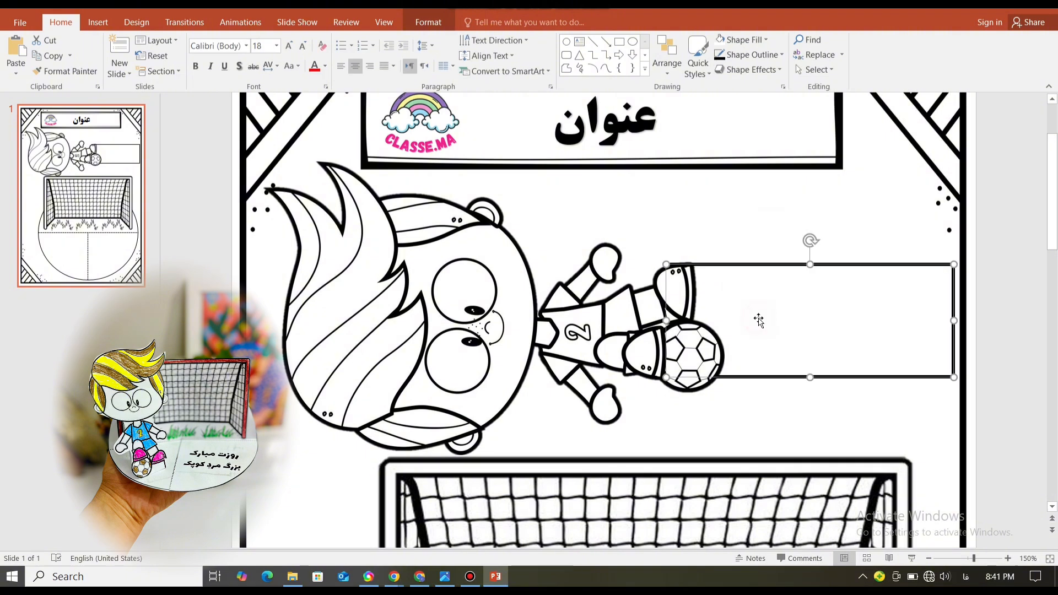
drag(812, 266, 811, 268)
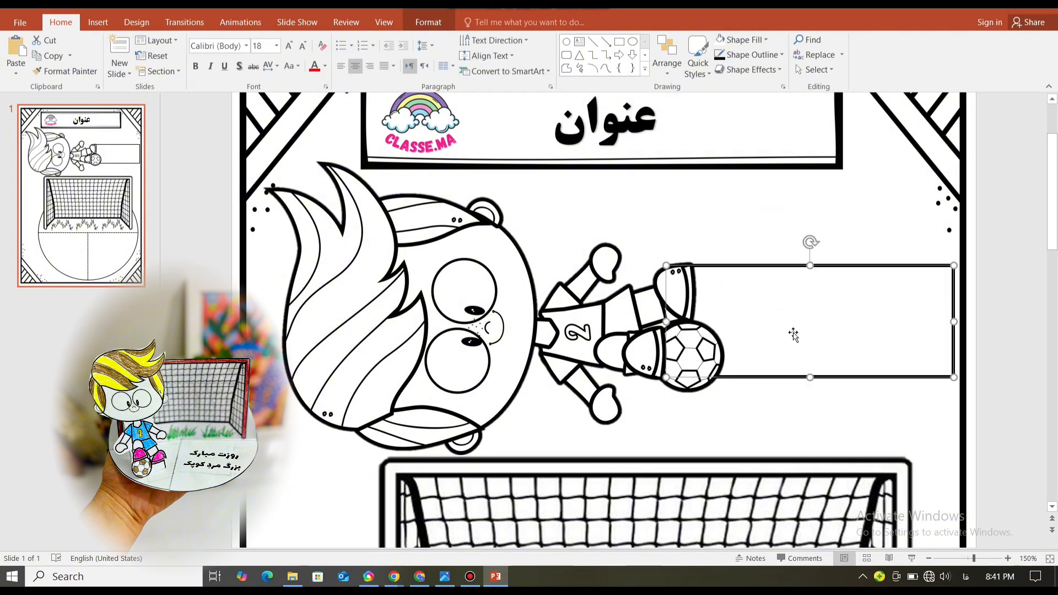
drag(794, 335, 794, 336)
click(1010, 329)
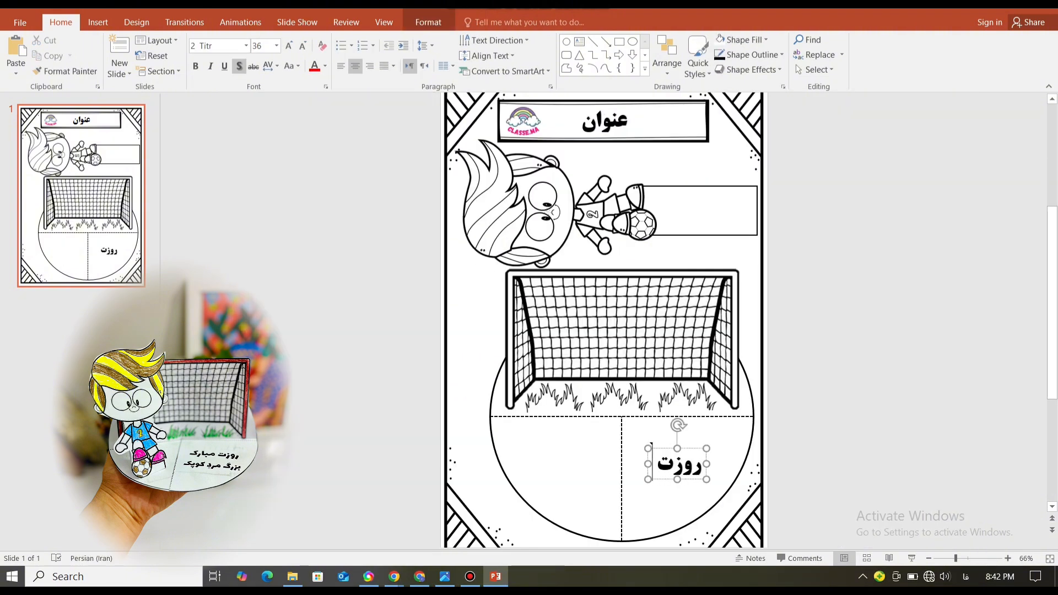
Step: Complete the greeting in the circle's lower-right quarter as "روزت مبارک / بزرگ مردِ کوچک" and reduce it to 28 pt
text(مبارک بزرگ)
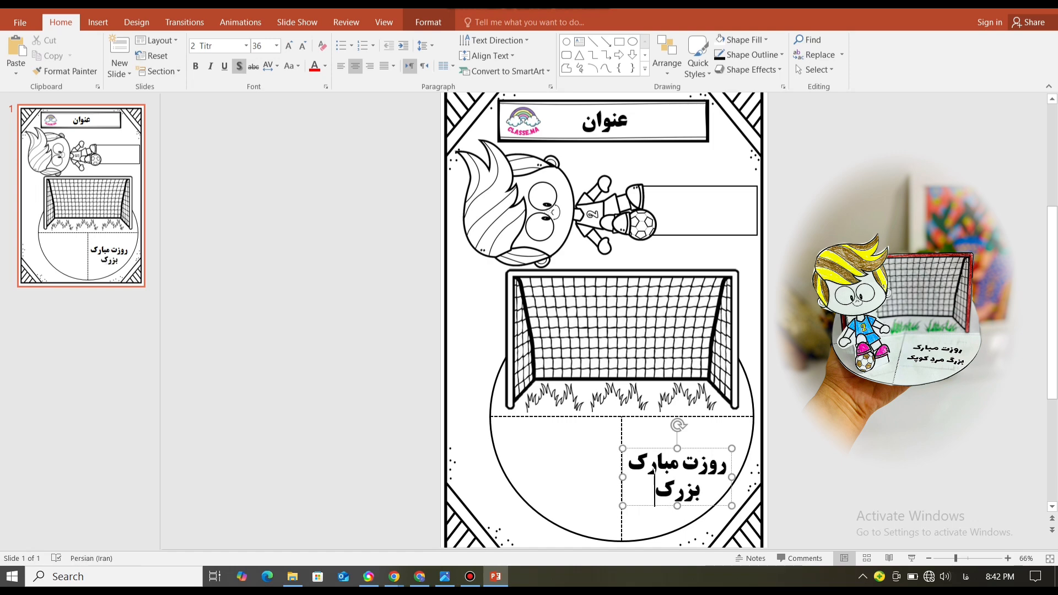
key(BackSpace)
text(گ مرد)
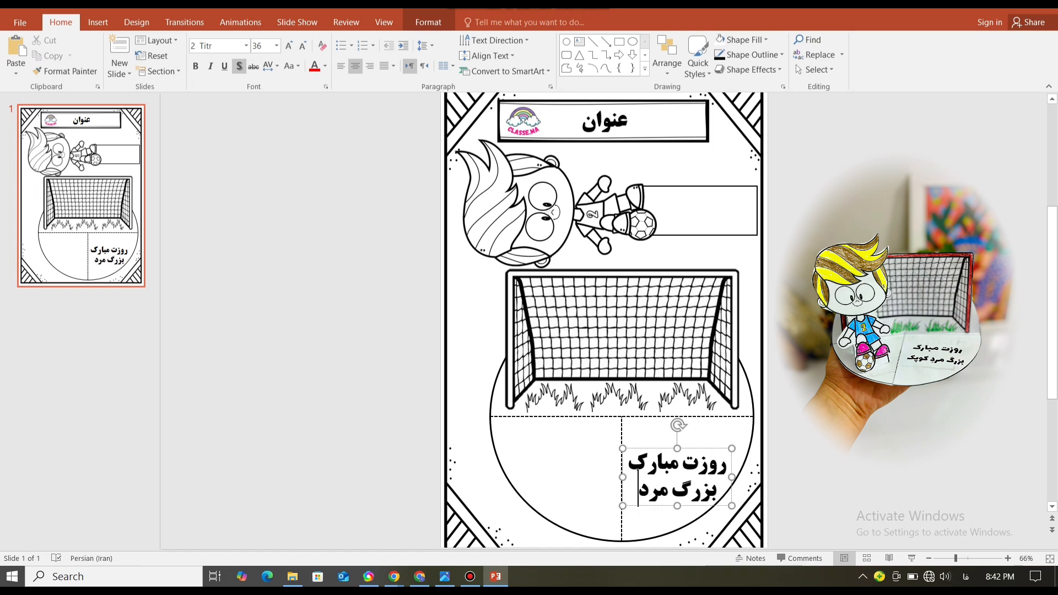
text( کوچک)
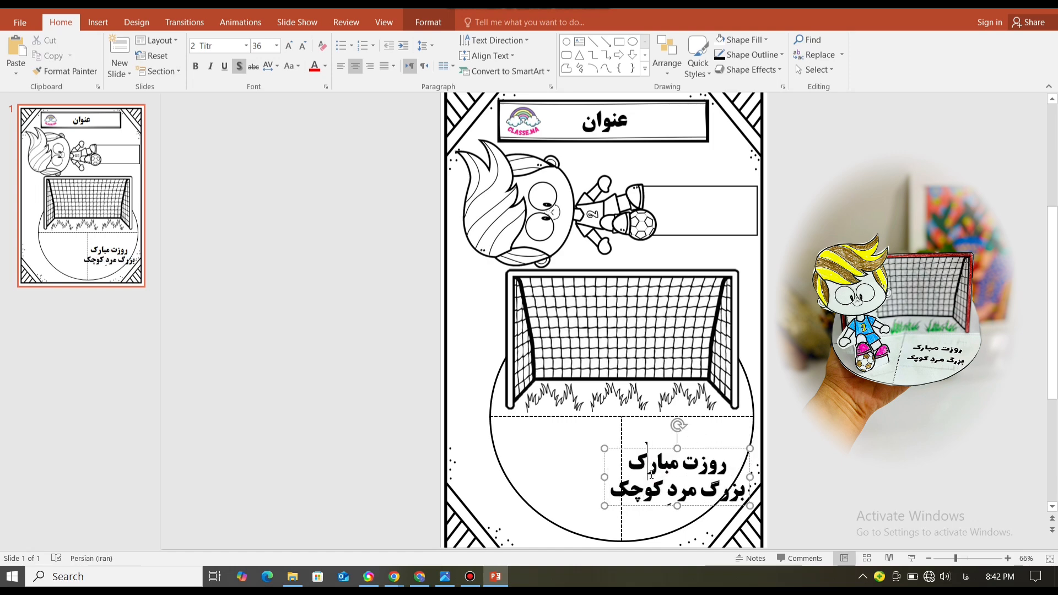
key(ctrl+a)
click(302, 45)
click(303, 46)
click(425, 311)
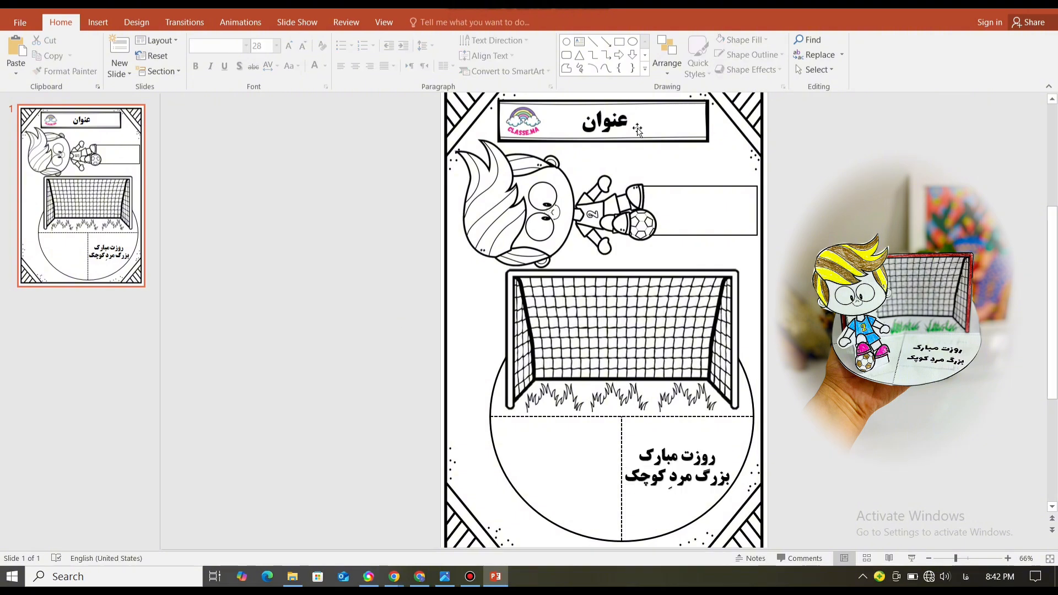
Step: Replace the banner's title text with "روز پسر"
click(613, 122)
key(ctrl+a)
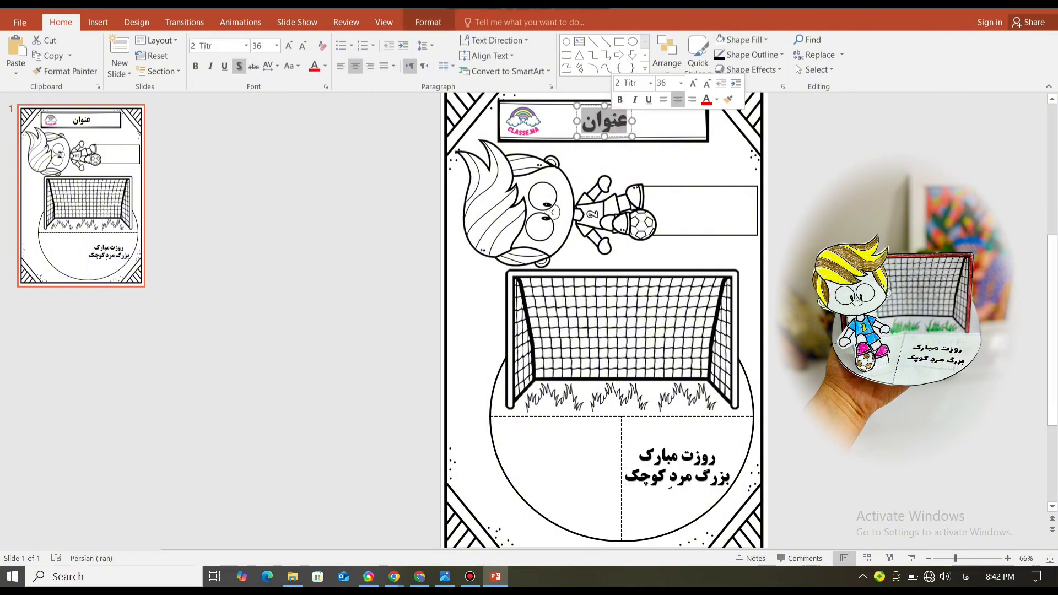
text(روز پسر)
key(Escape)
key(Escape)
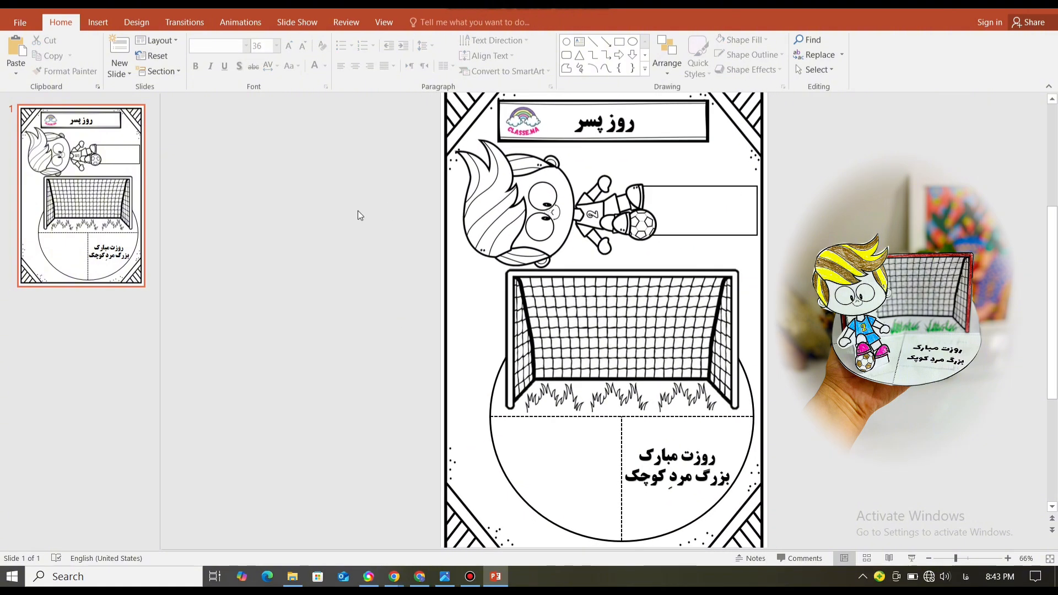
Step: Export the presentation as a PDF named "روز پسر" to the Desktop, opening it after publishing
click(30, 22)
click(26, 214)
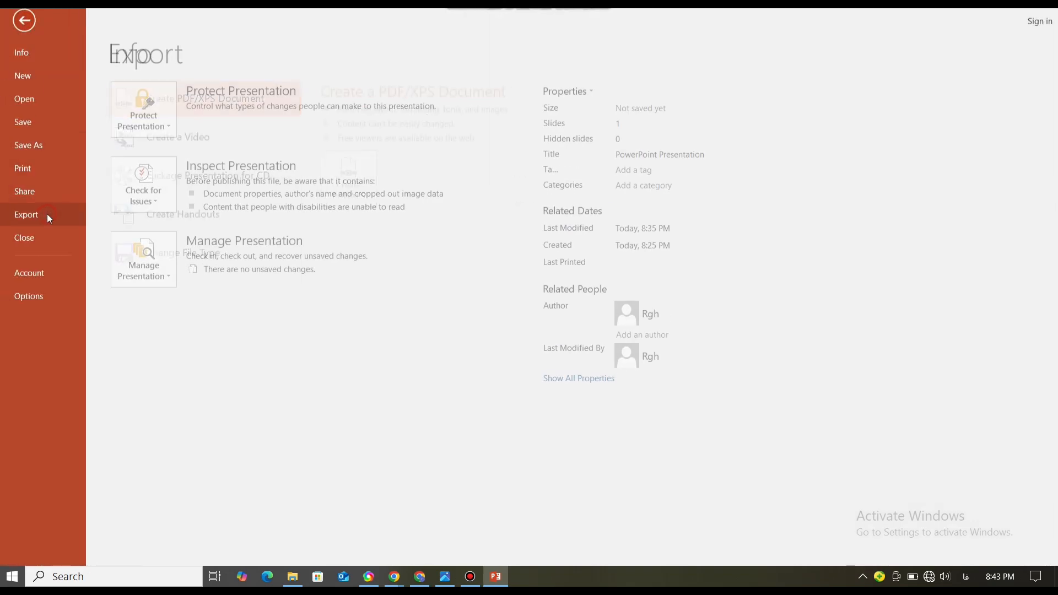
click(349, 175)
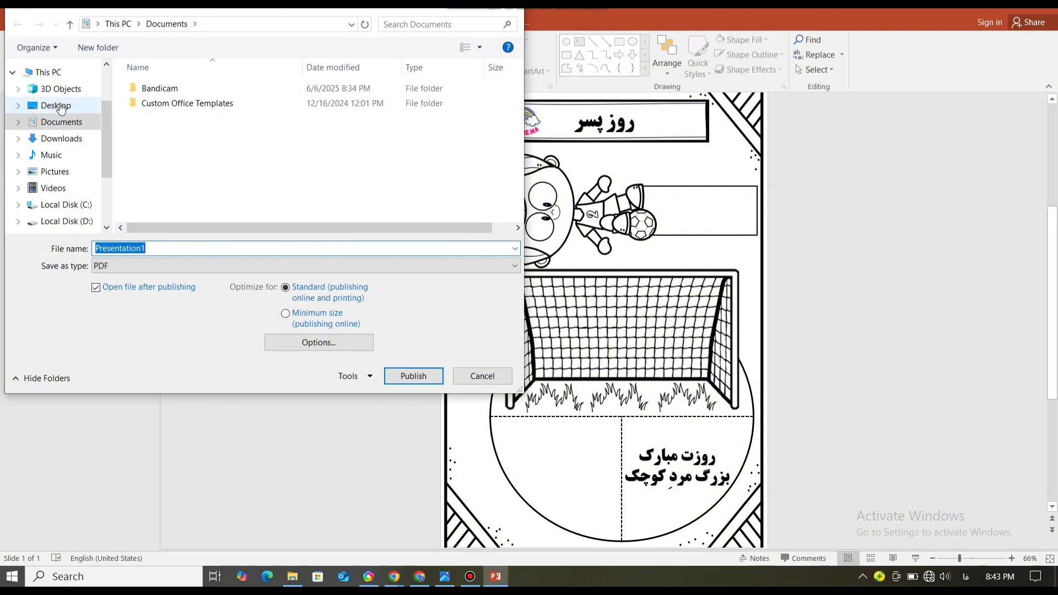
click(61, 106)
double_click(144, 249)
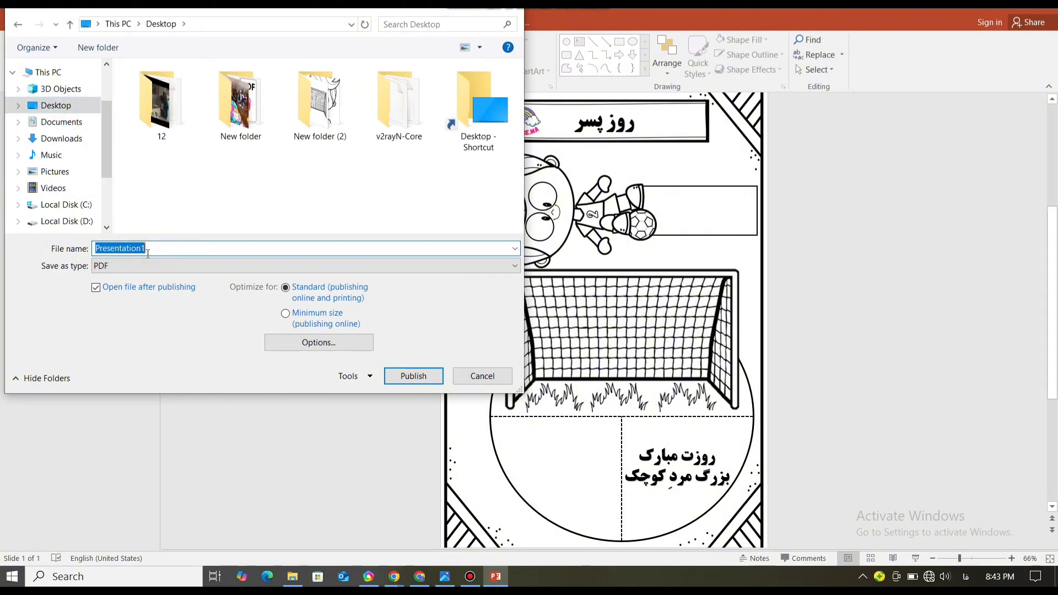
key(BackSpace)
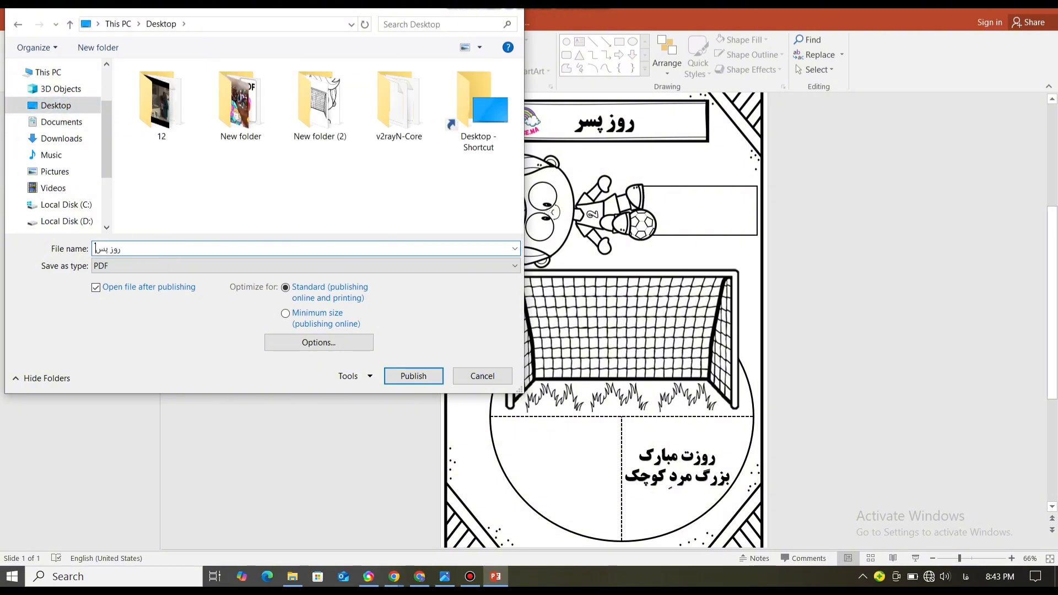
click(413, 376)
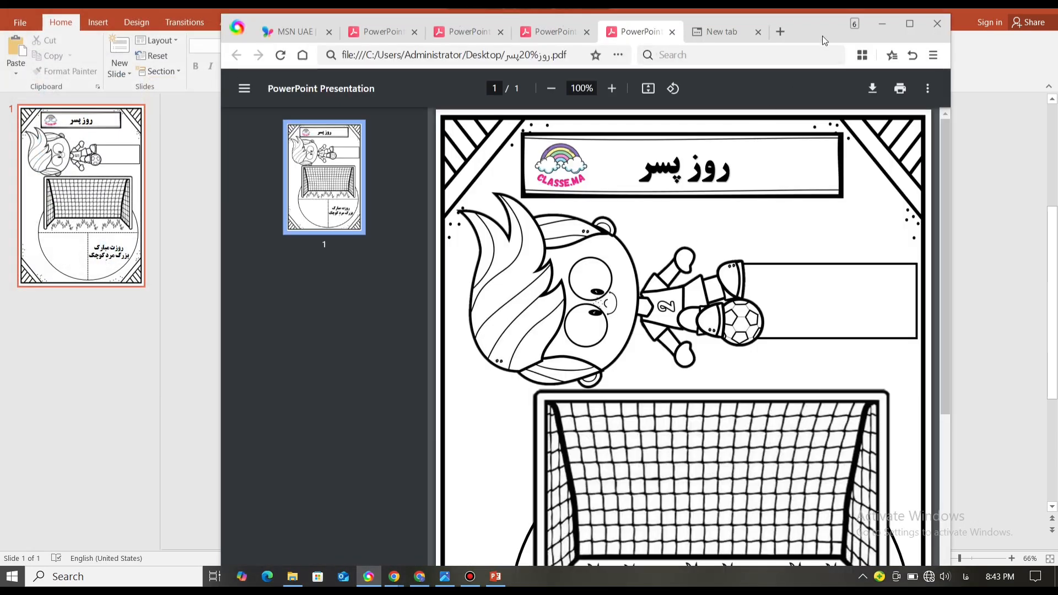
Step: Examine the whole exported PDF page in the maximized browser window
click(910, 23)
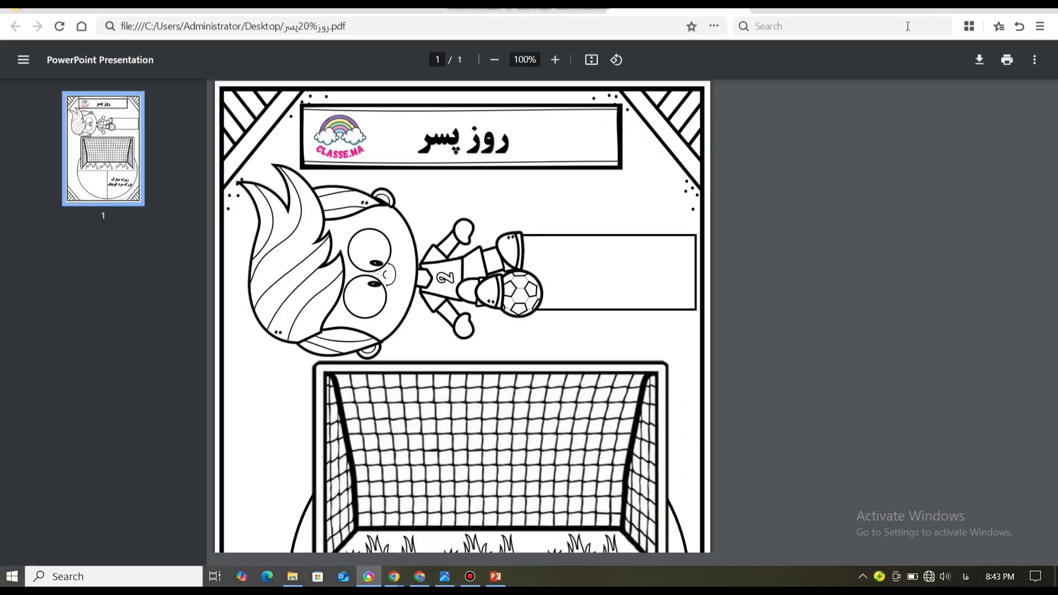
scroll(682, 264, down, 5)
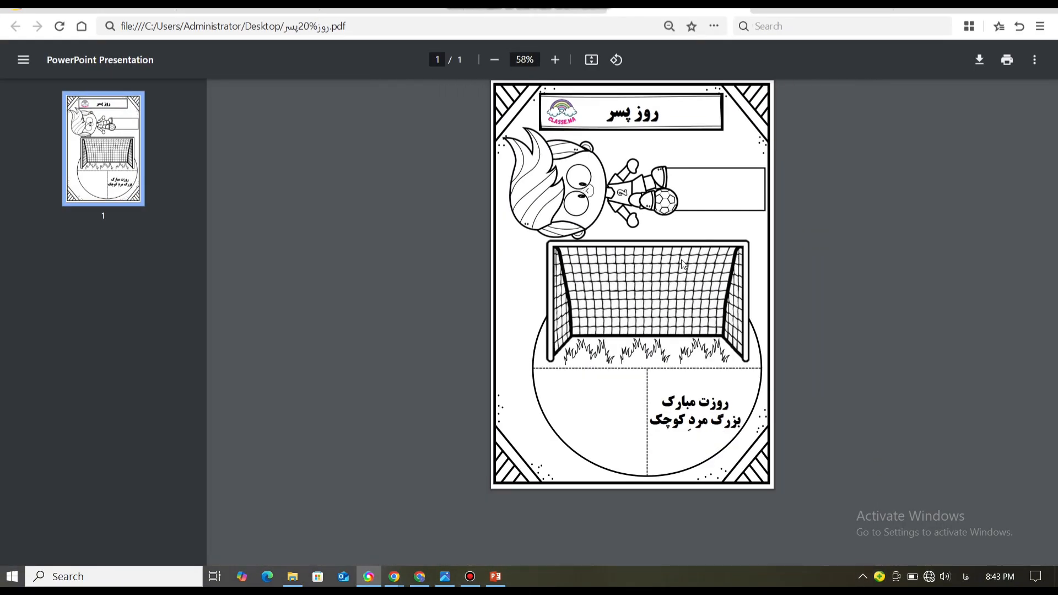
scroll(683, 265, up, 2)
scroll(682, 264, down, 2)
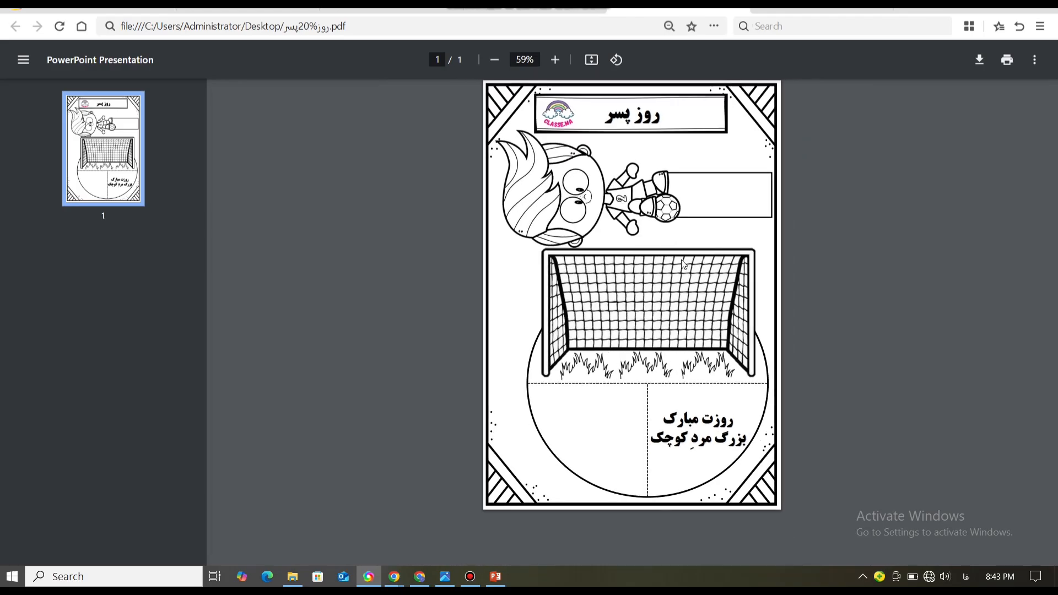
scroll(682, 264, up, 1)
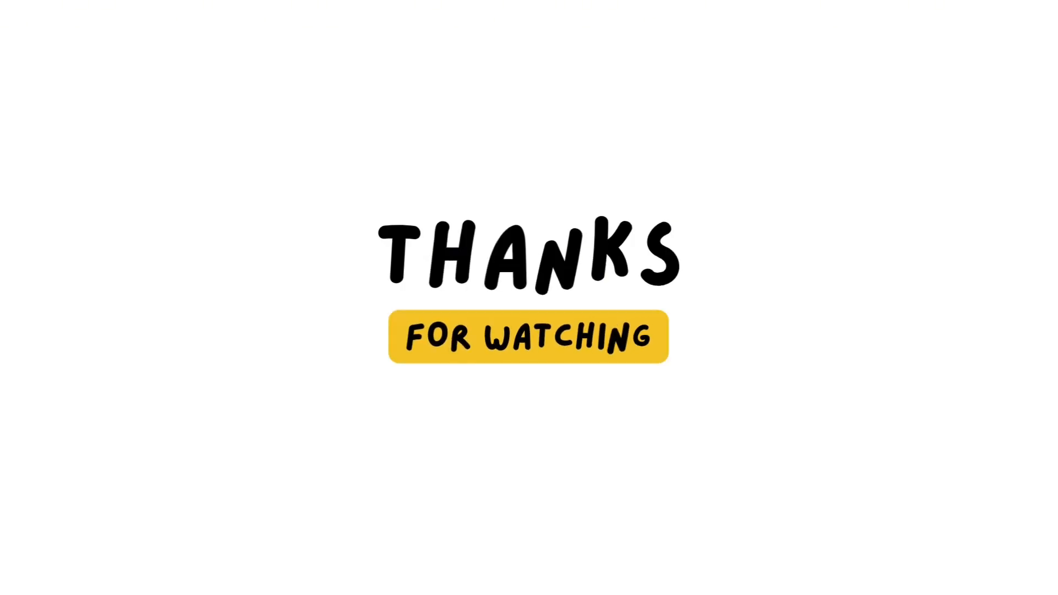